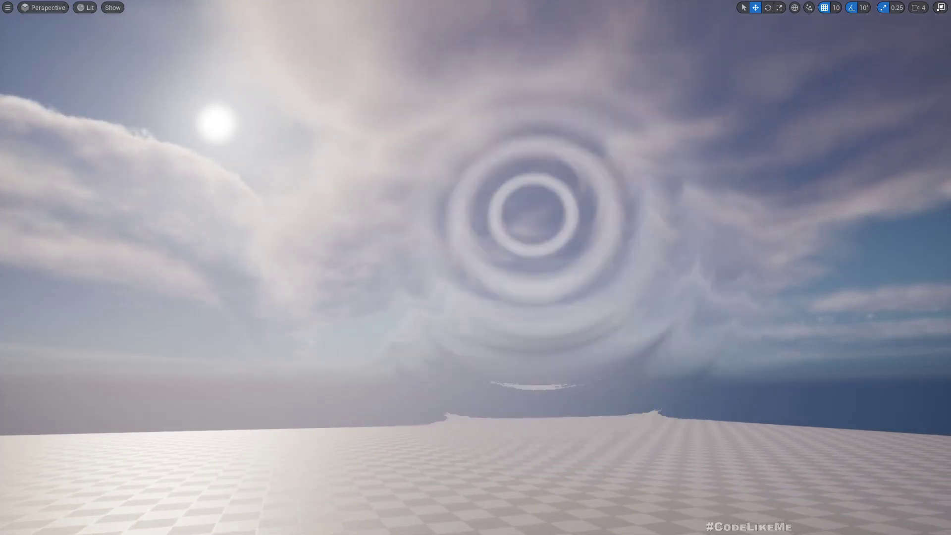
Examine the circular ripple distortion effect in the level viewport from different angles and distances.
right_click_drag(476, 278, 510, 278)
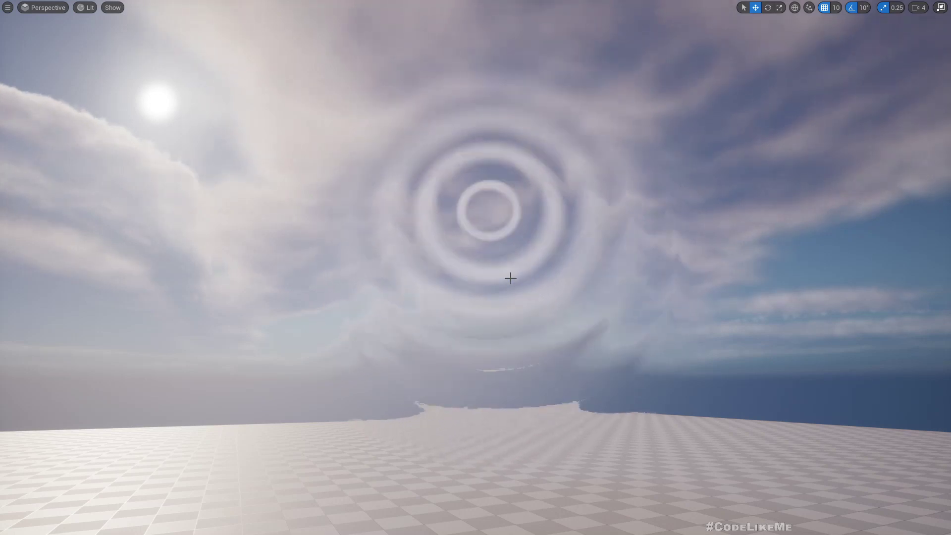
right_click_drag(511, 279, 443, 266)
key("d")
right_click_drag(219, 239, 416, 258)
key("d")
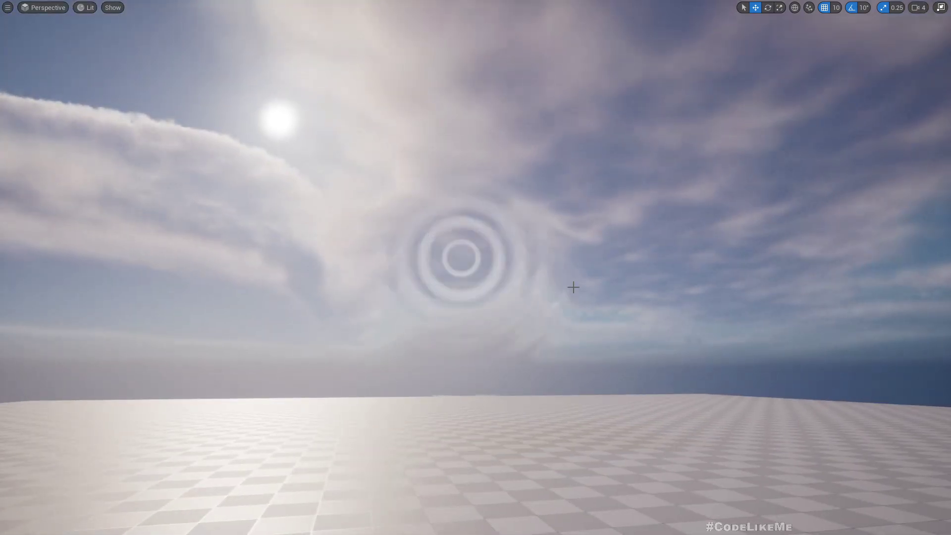
mouse_move(573, 287)
right_mouse_down()
mouse_move(545, 272)
mouse_move(579, 286)
mouse_move(570, 273)
mouse_move(573, 286)
right_mouse_up()
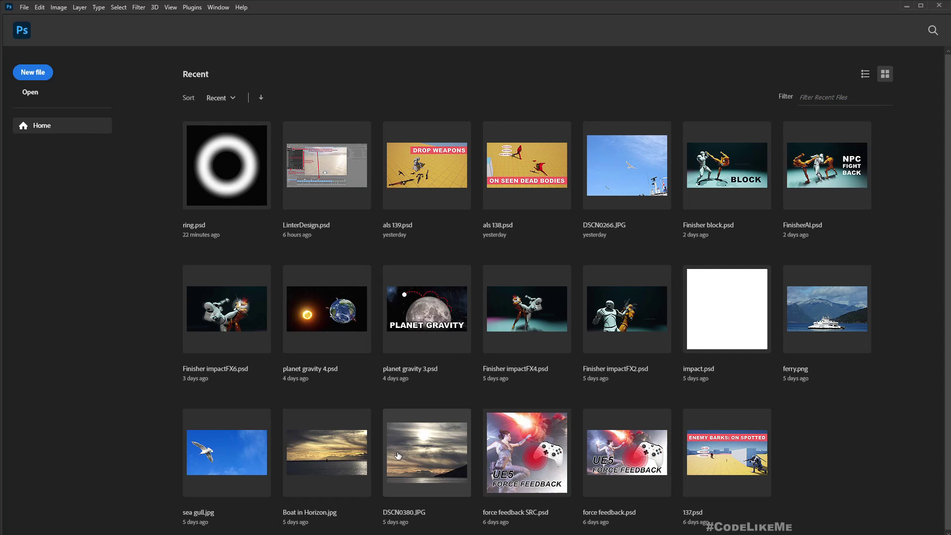
Switch to Photoshop, create a 1024 x 1024 px document, unlock its background layer and fill it with black.
key("ctrl+n")
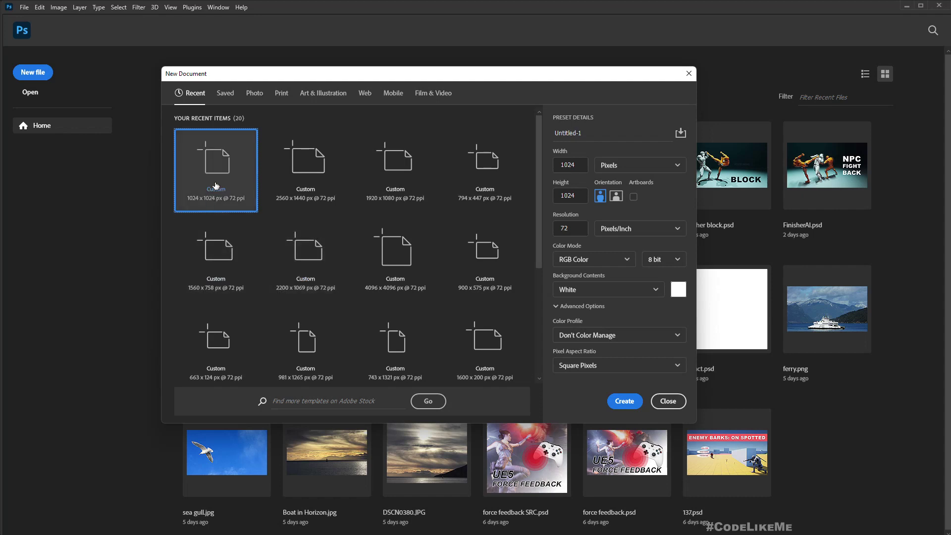
left_click(623, 405)
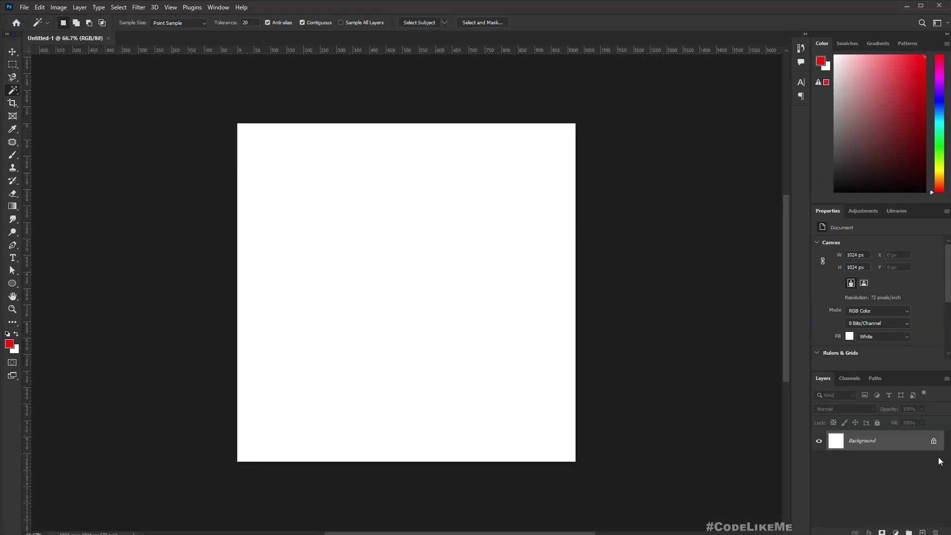
left_click(933, 441)
key("i")
key("shift+F5")
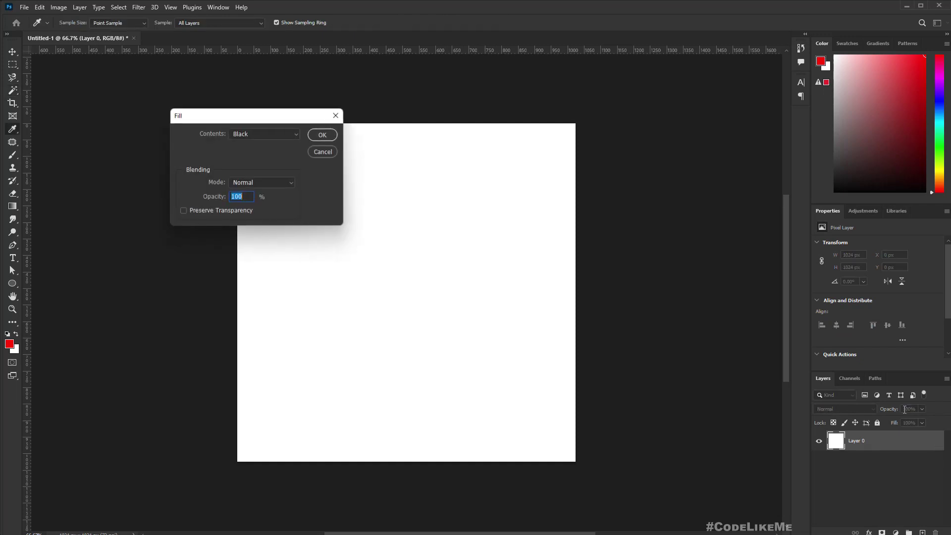
key("Return")
key("w")
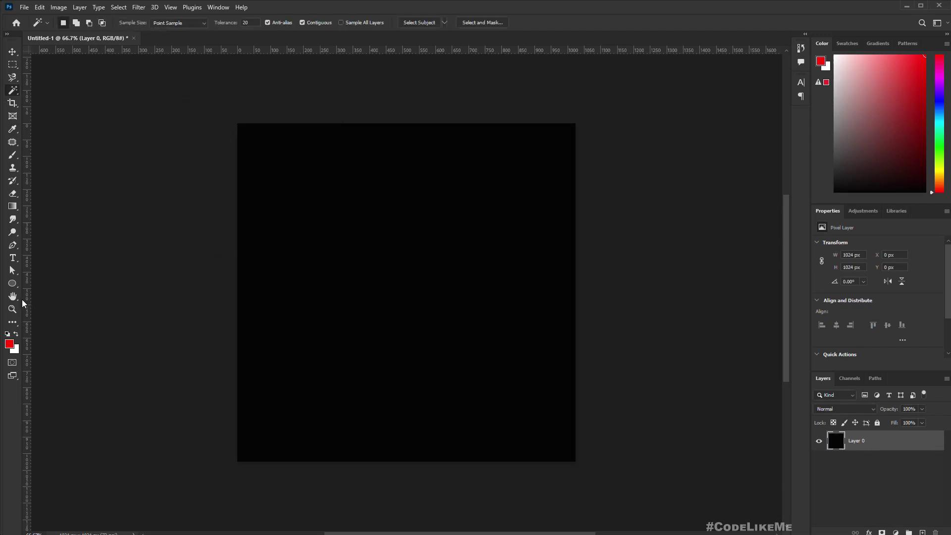
Create a 100 x 100 px ellipse on the canvas with no fill and a solid white stroke.
left_click(14, 285)
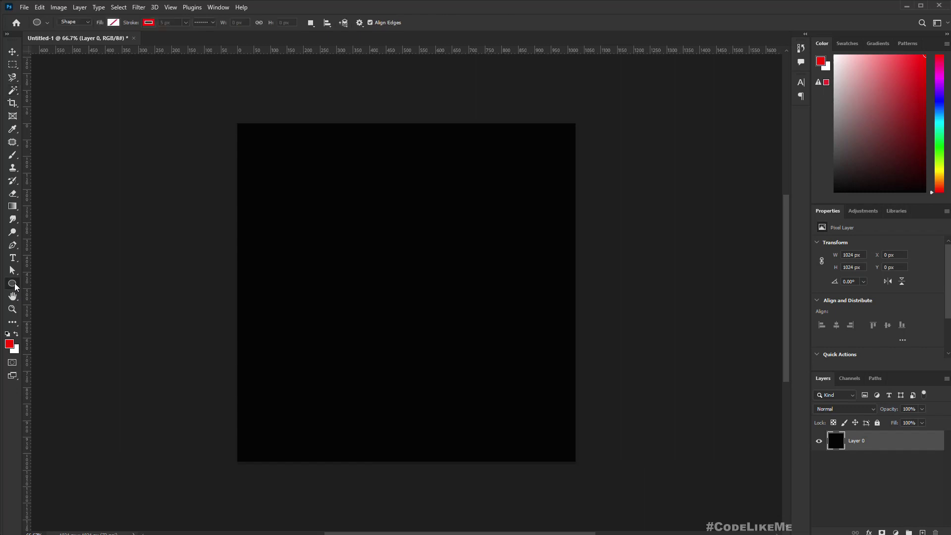
left_click(405, 291)
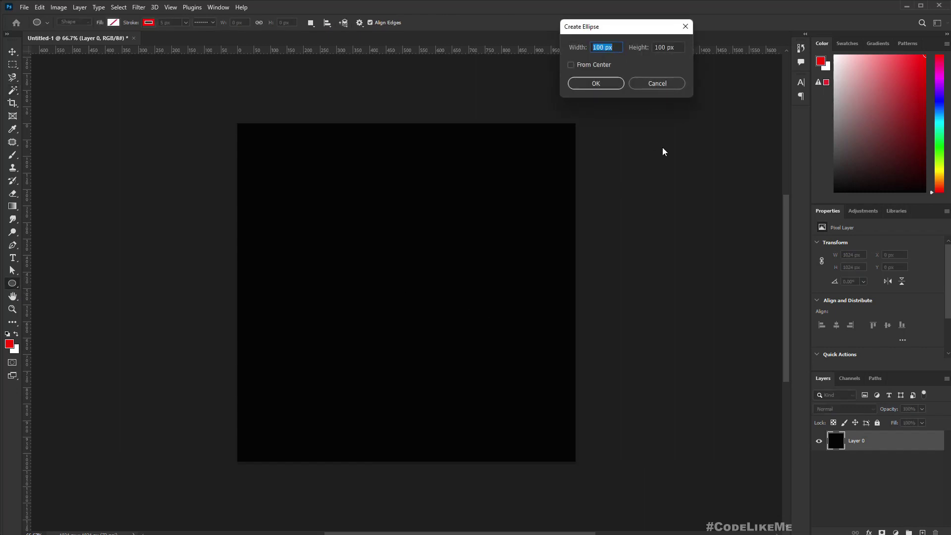
key("Return")
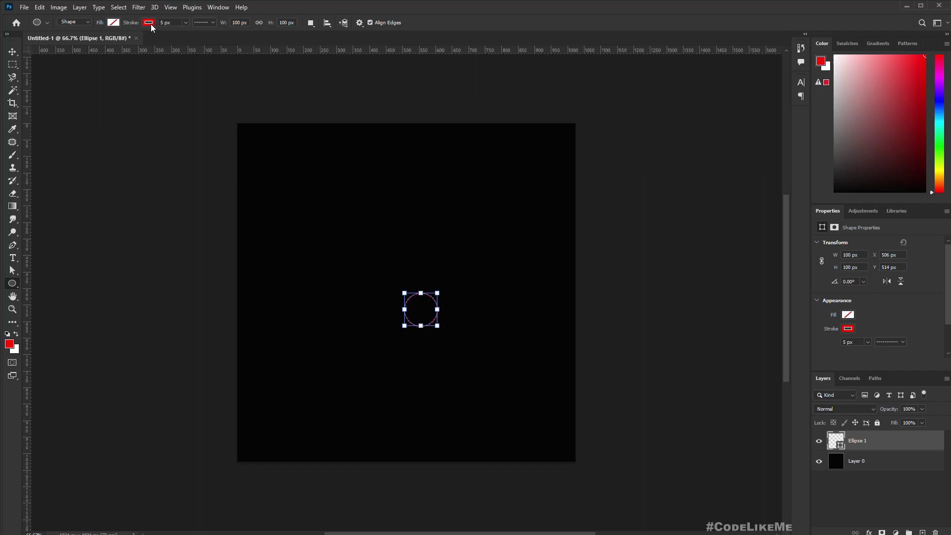
left_click(149, 23)
left_click(87, 74)
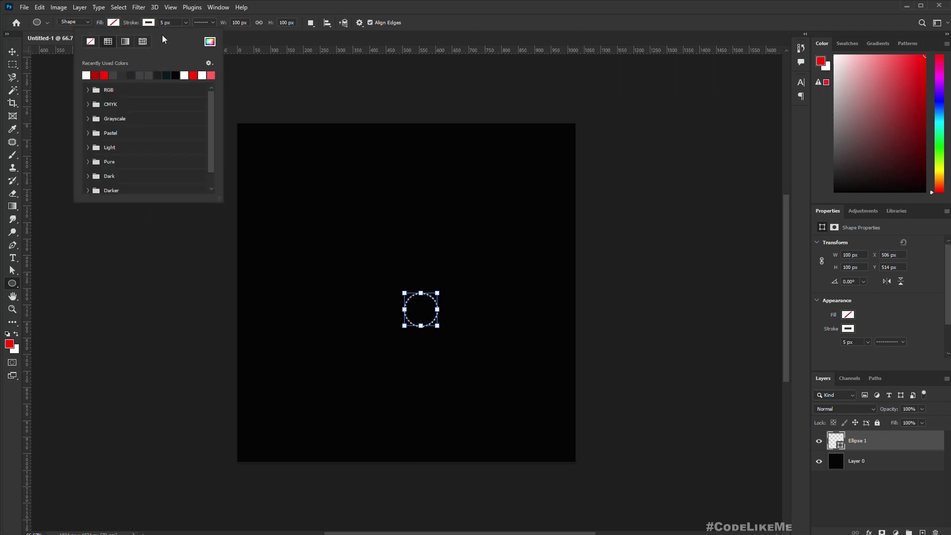
left_click(203, 23)
left_click(193, 55)
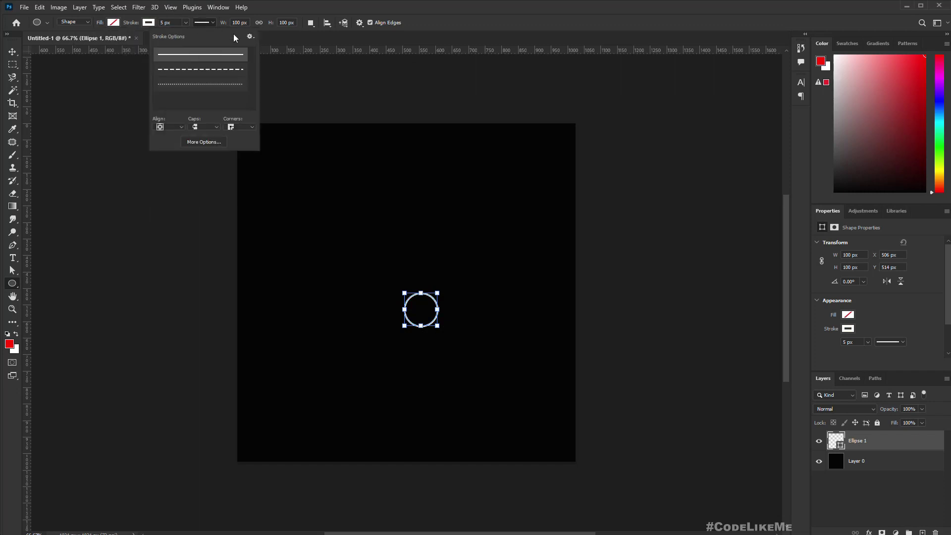
Set the circle's stroke width to 250 px and scale it proportionally to about 584 px wide.
left_click(168, 23)
type("2")
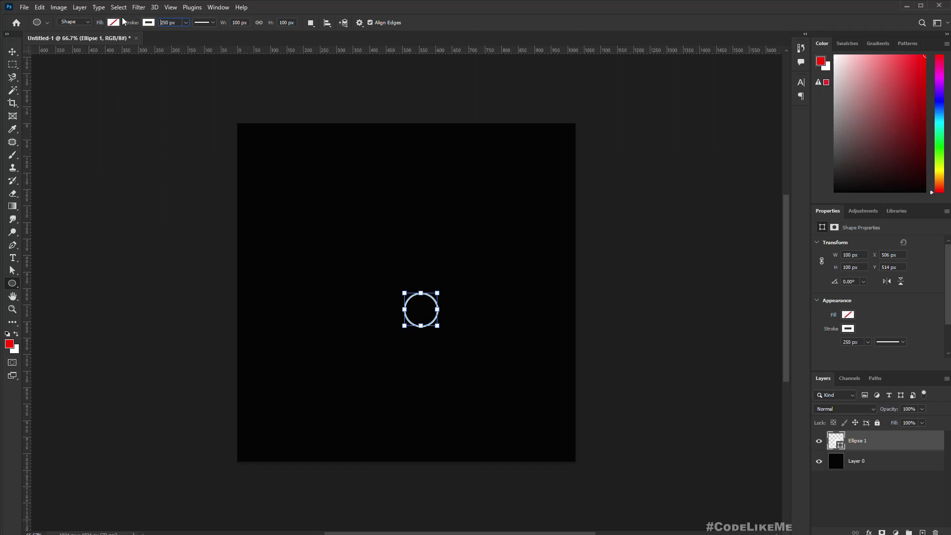
type("50")
key("Return")
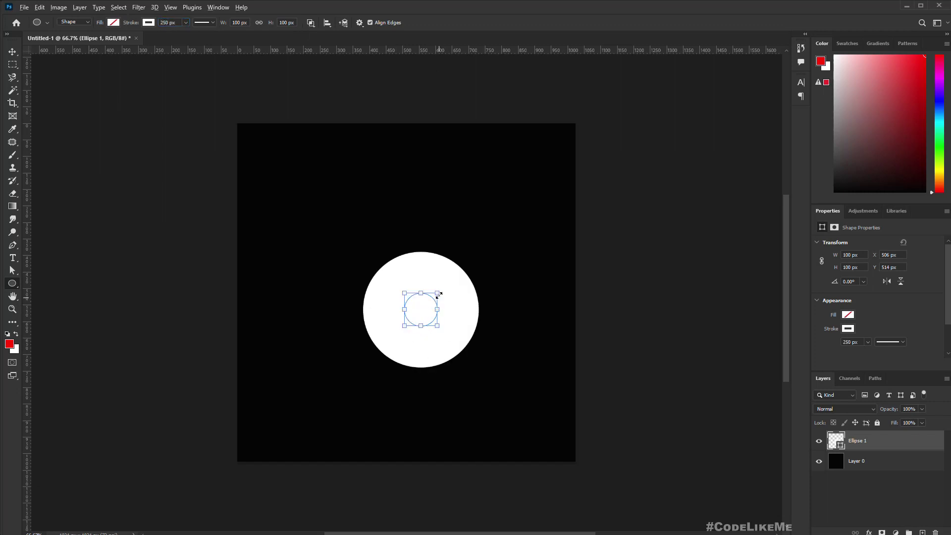
left_click_drag(438, 293, 545, 239, "alt+shift")
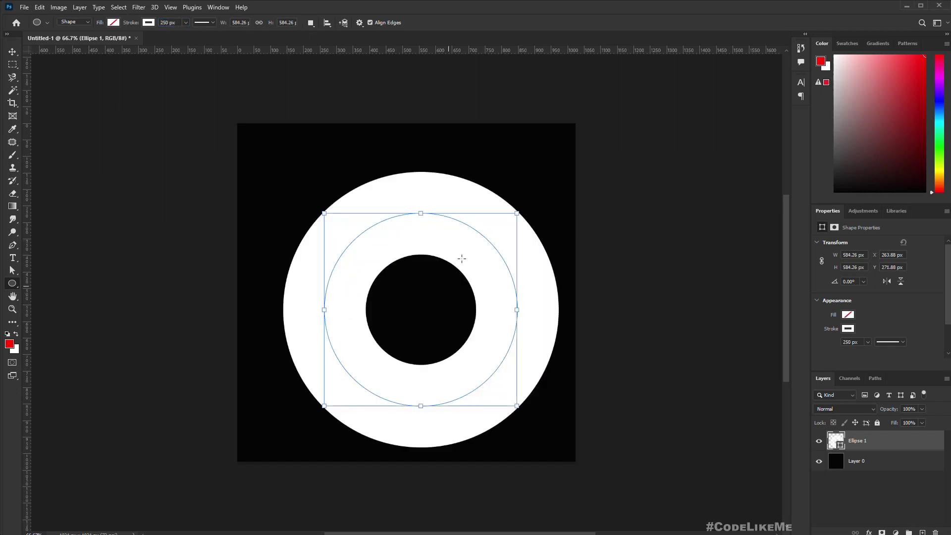
Center the white ring on the canvas, equally spaced from all four edges.
left_click_drag(461, 255, 453, 240)
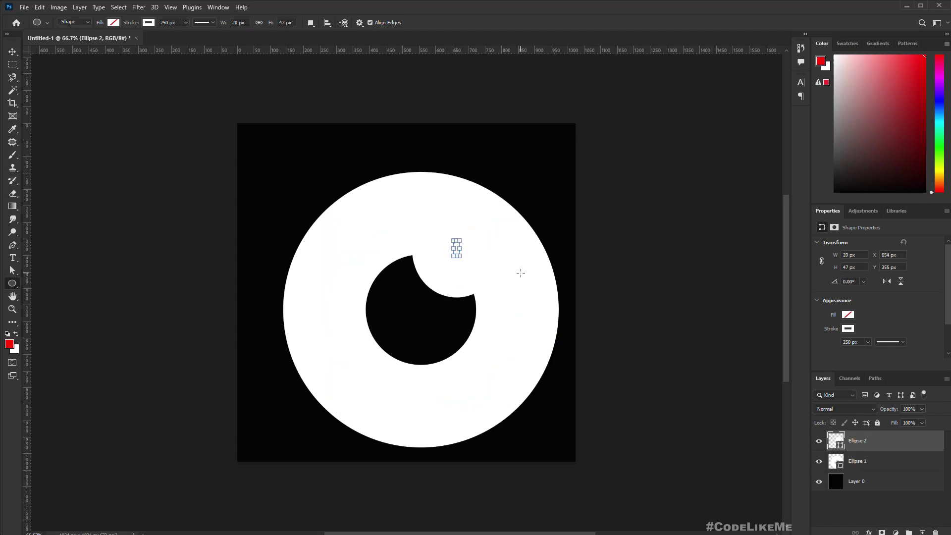
key("ctrl+z")
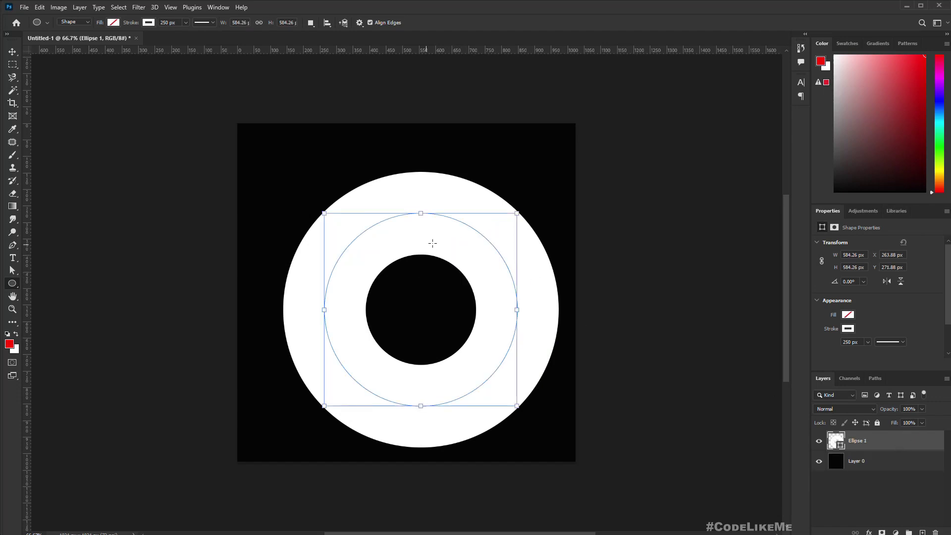
key("Return")
key("v")
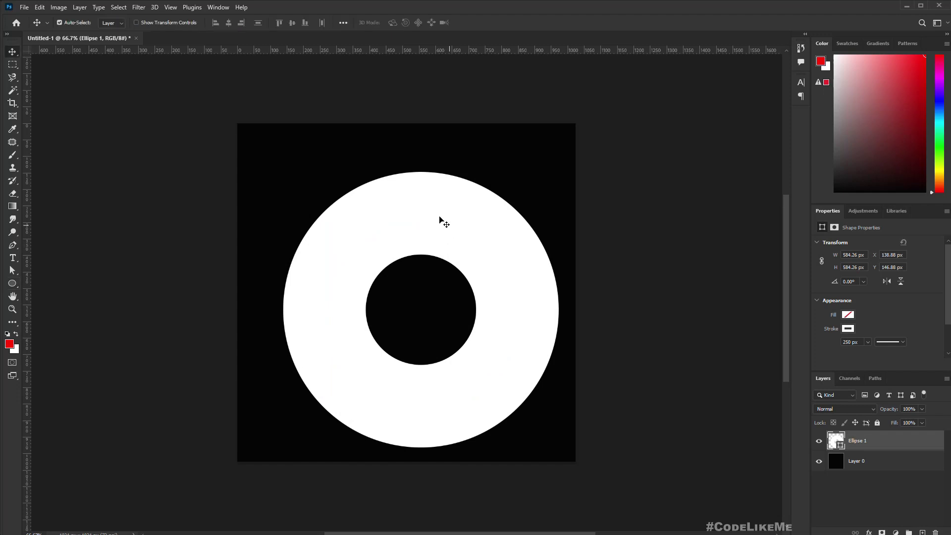
left_click_drag(450, 236, 435, 219)
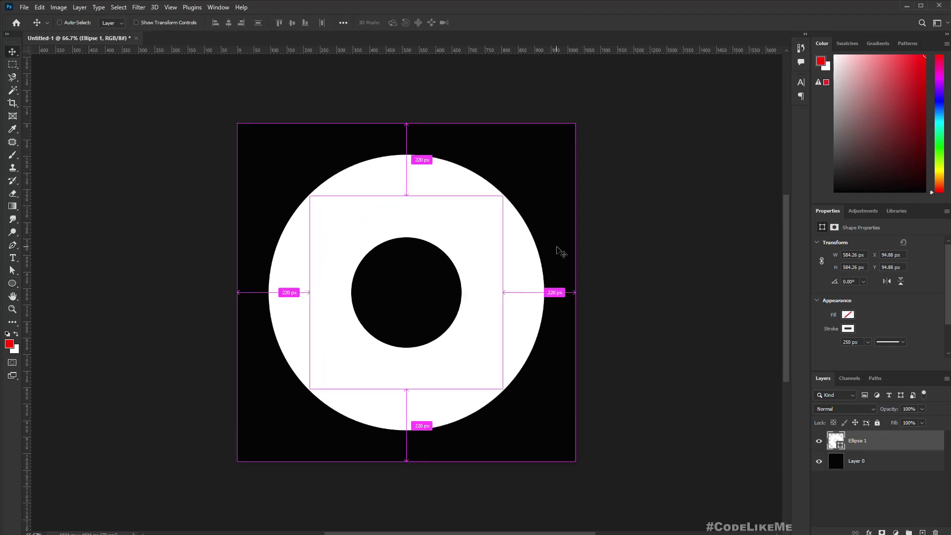
key("ctrl+y")
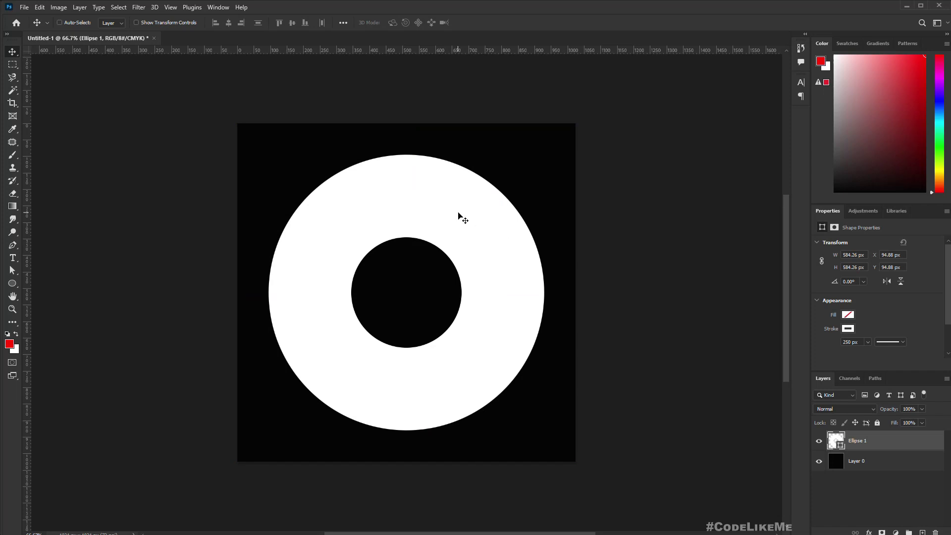
Transform the ring proportionally about its center, enlarging its path to about 685 px.
key("ctrl+t")
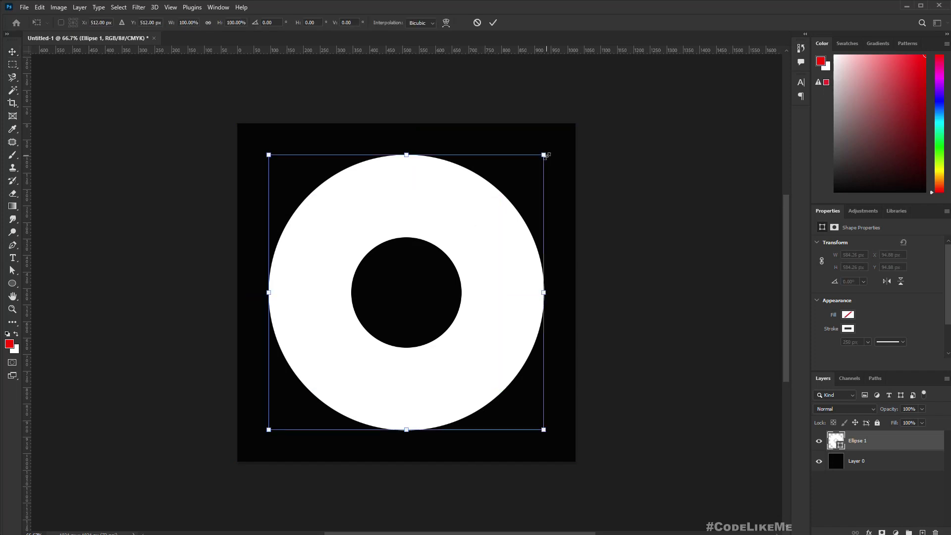
left_click_drag(546, 156, 580, 143, "alt")
key("Return")
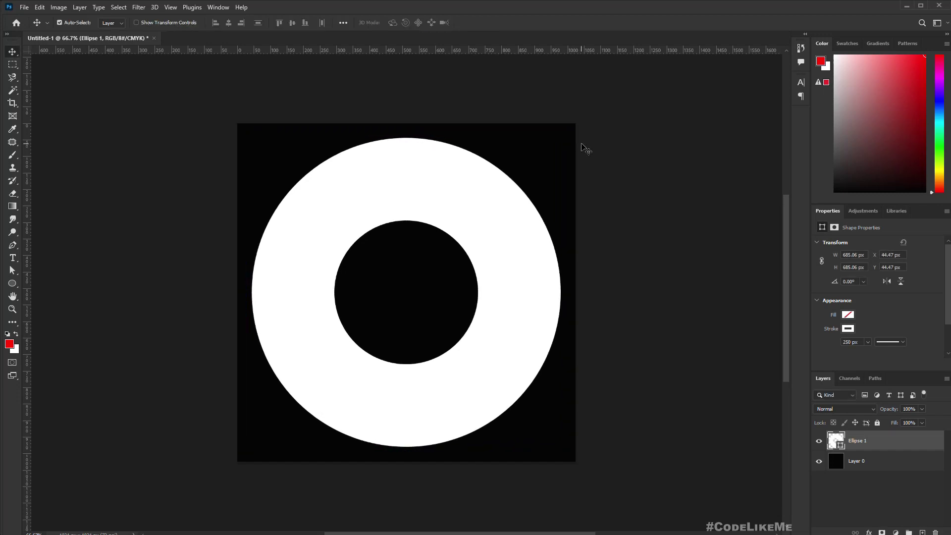
Rasterize a duplicate of the ring layer, keeping the original ring layer hidden.
key("ctrl+j")
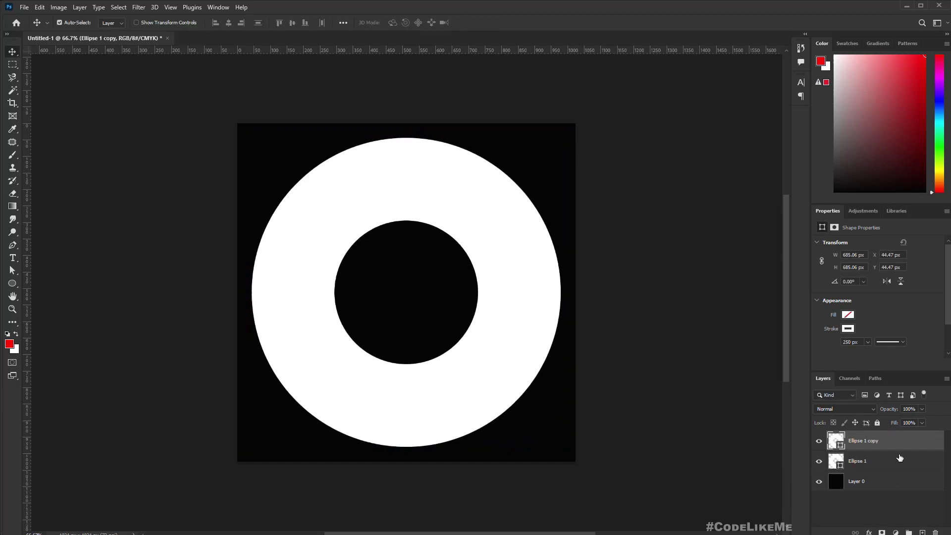
left_click(819, 461)
right_click(903, 447)
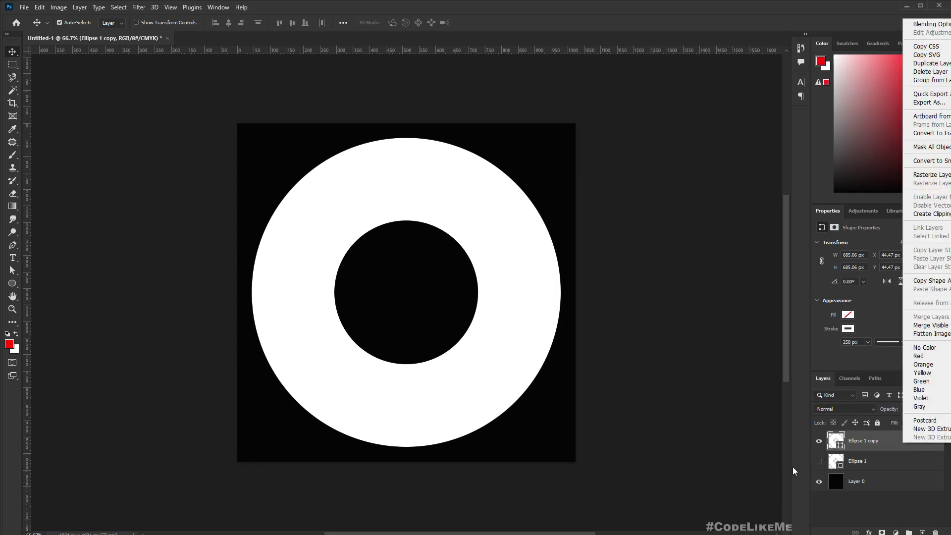
key("Escape")
right_click(890, 445)
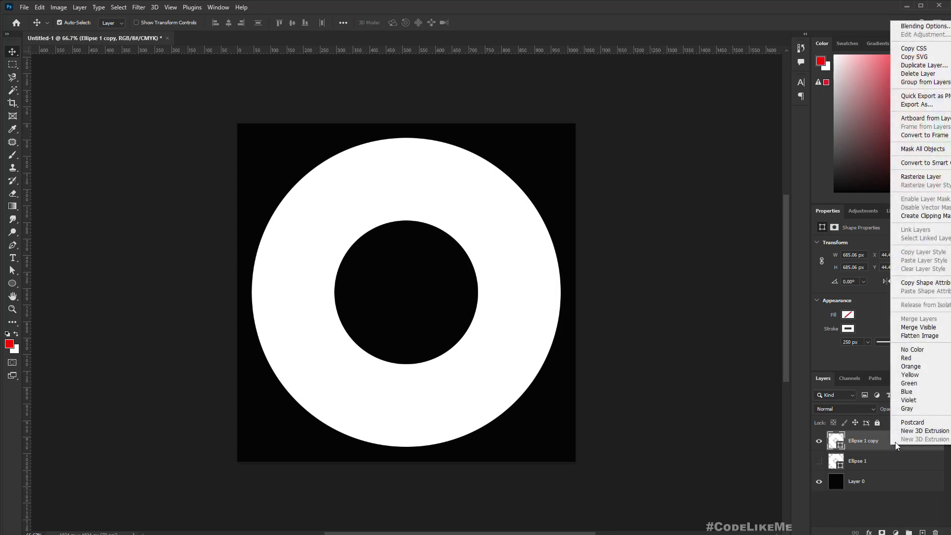
left_click(921, 177)
Select the areas inside and outside the ring with the Magic Wand and feather the selection by 50 pixels.
key("w")
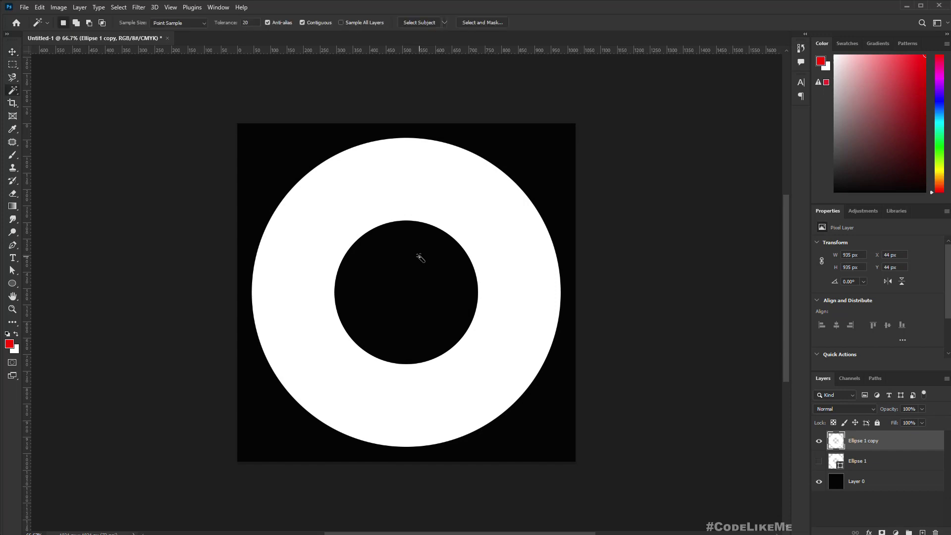
left_click(420, 256)
left_click(277, 161, "shift")
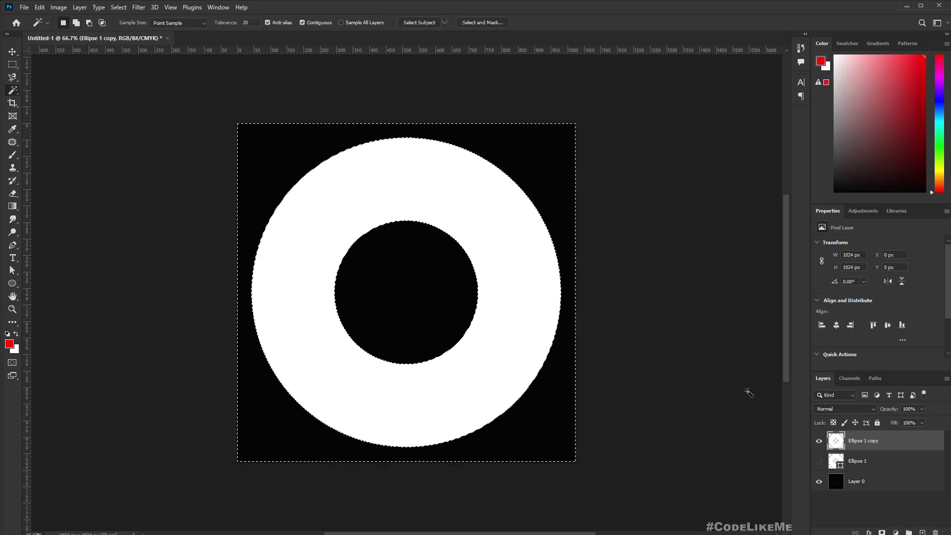
right_click(284, 164)
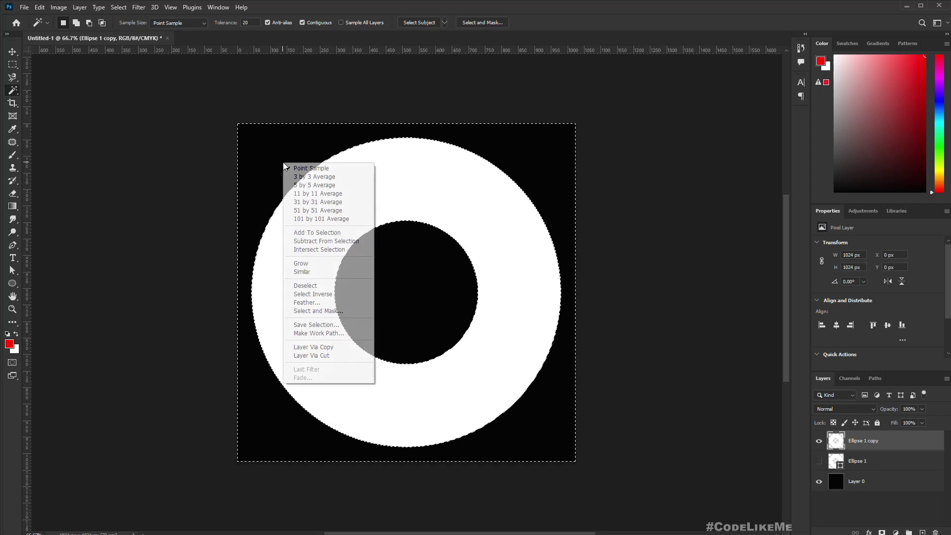
left_click(312, 302)
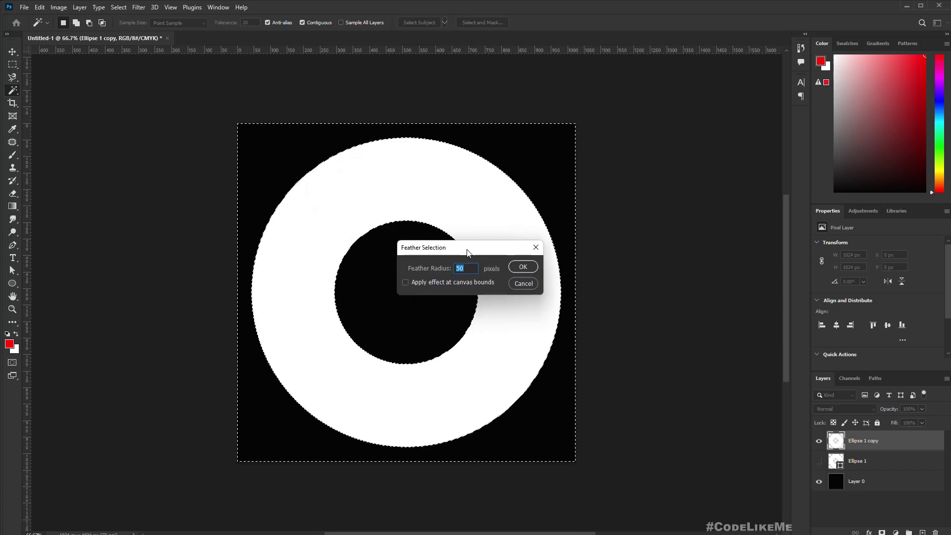
key("Return")
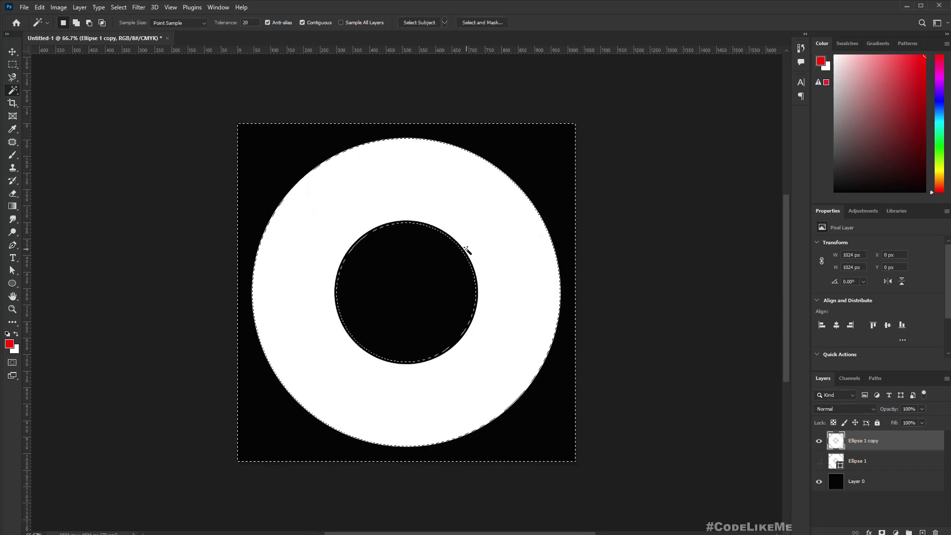
Clear the feathered selection repeatedly to soften the ring's inner and outer edges, deselect, and save the document.
key("Delete")
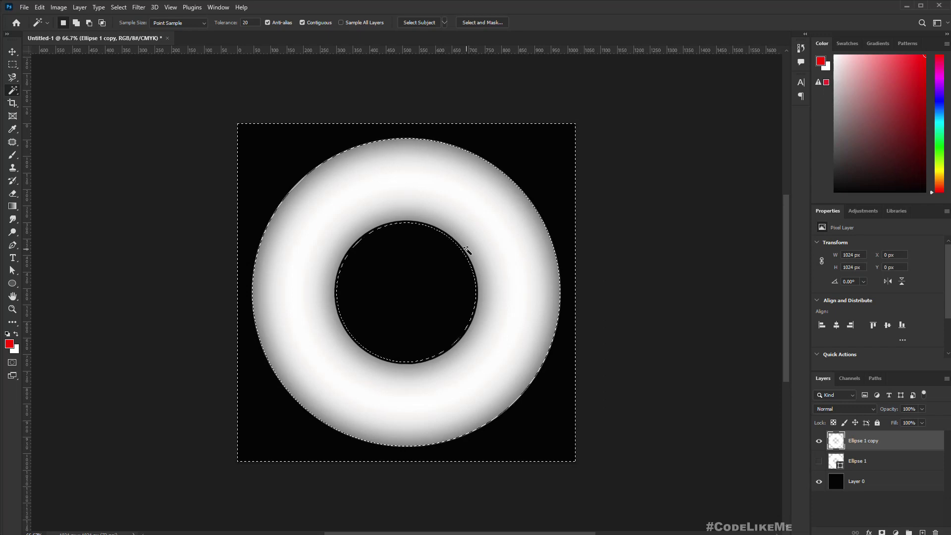
key("Delete")
key("Delete")
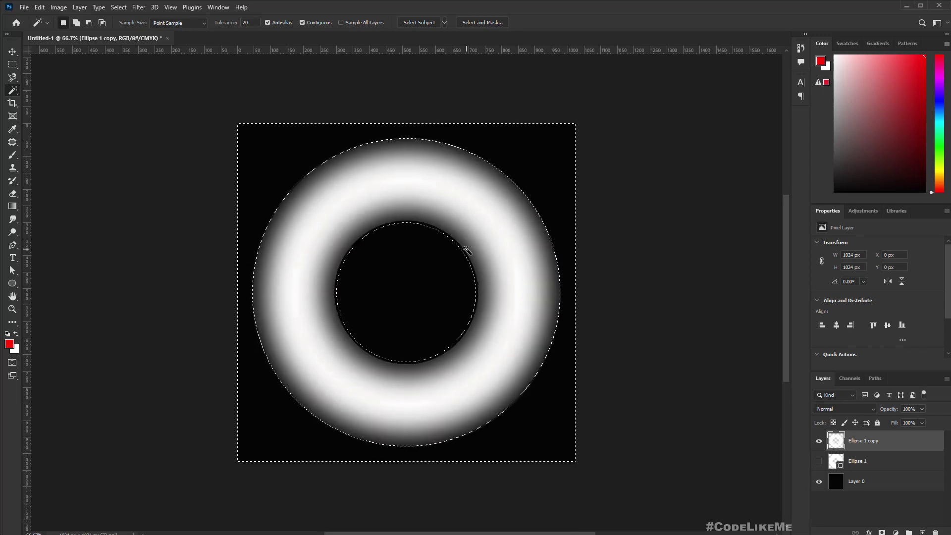
key("ctrl+d")
left_click(467, 250)
key("Delete")
key("Delete")
key("ctrl+d")
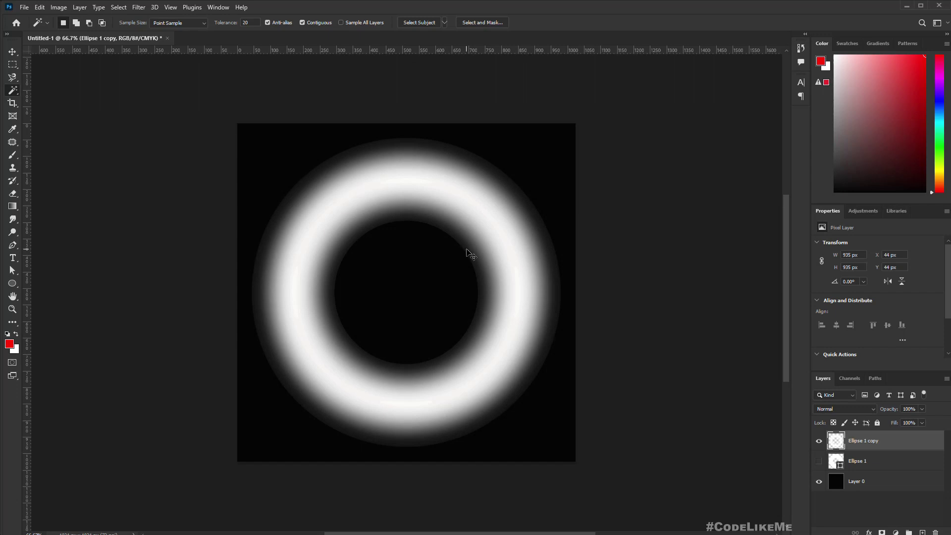
key("ctrl+s")
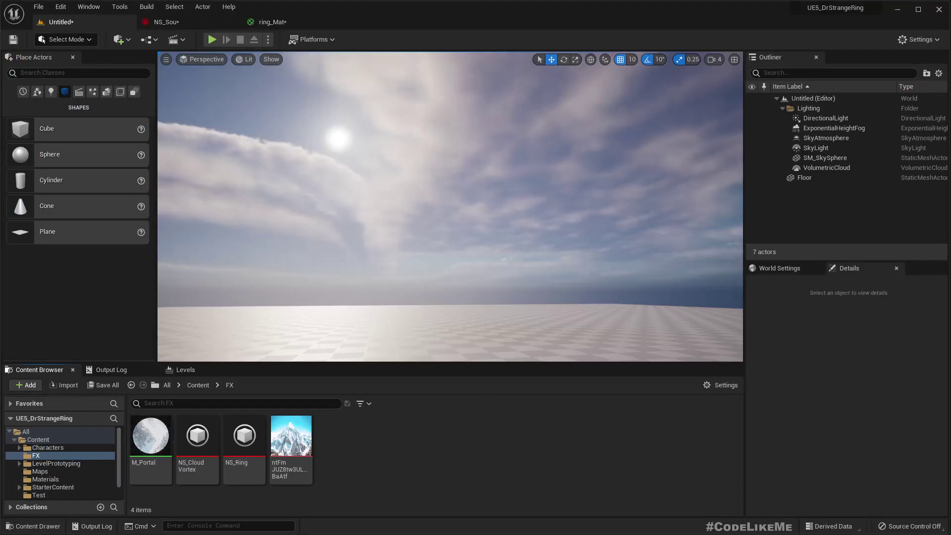
Import the ring.psd texture into the project's Materials folder in Unreal Engine.
left_click(45, 479)
right_click(250, 462)
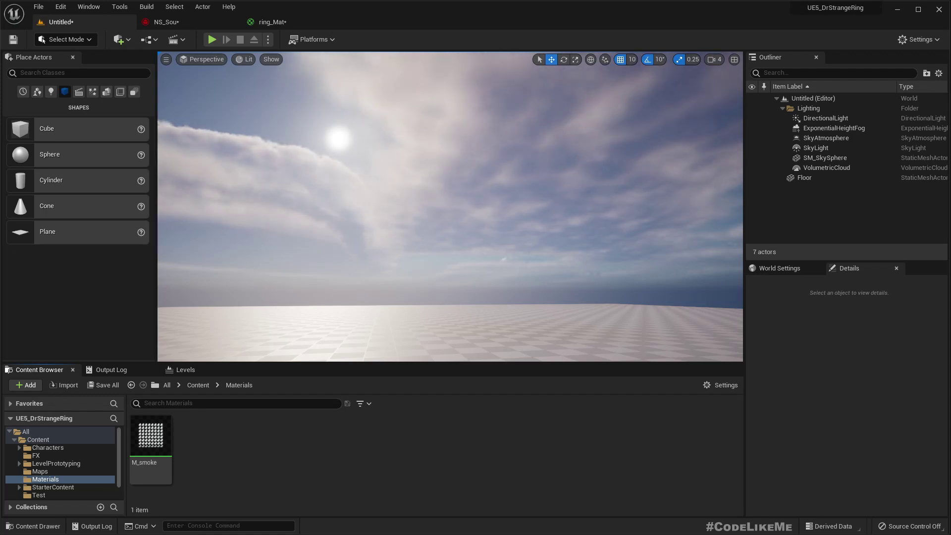
left_click_drag(231, 392, 228, 445)
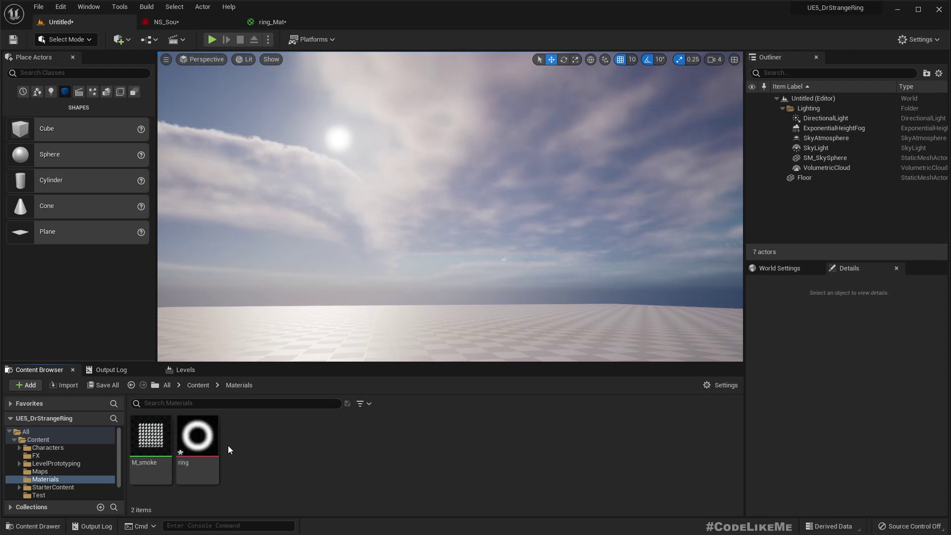
Create a material from the ring texture and name it M_Ring.
left_click(197, 441)
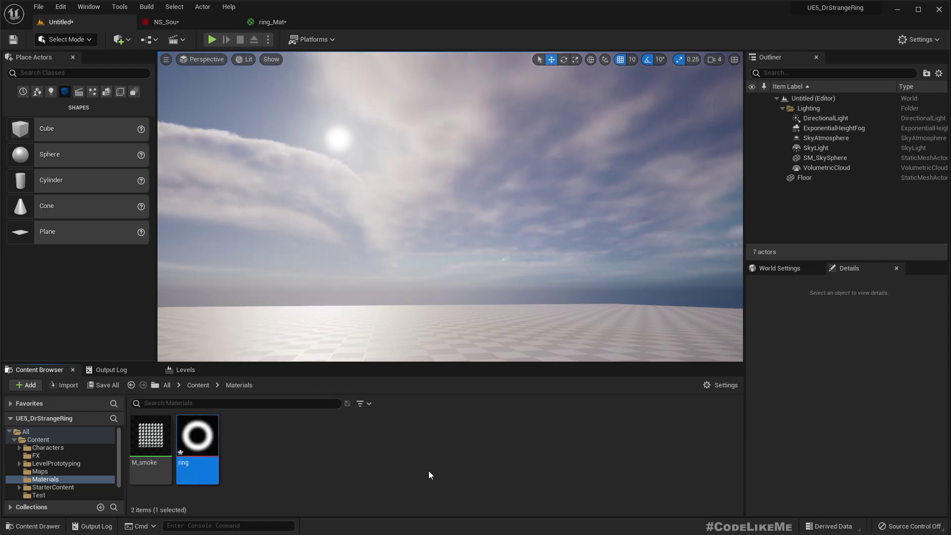
right_click(200, 425)
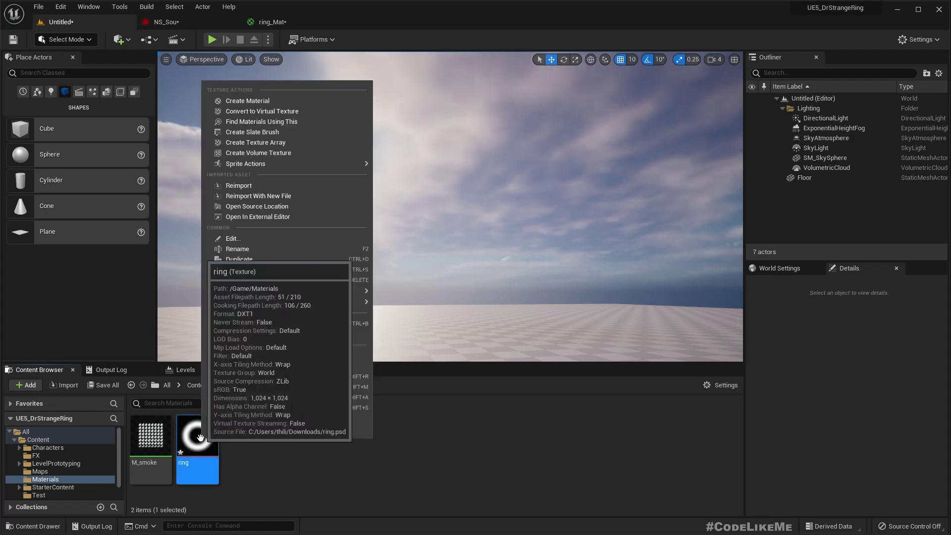
left_click(248, 101)
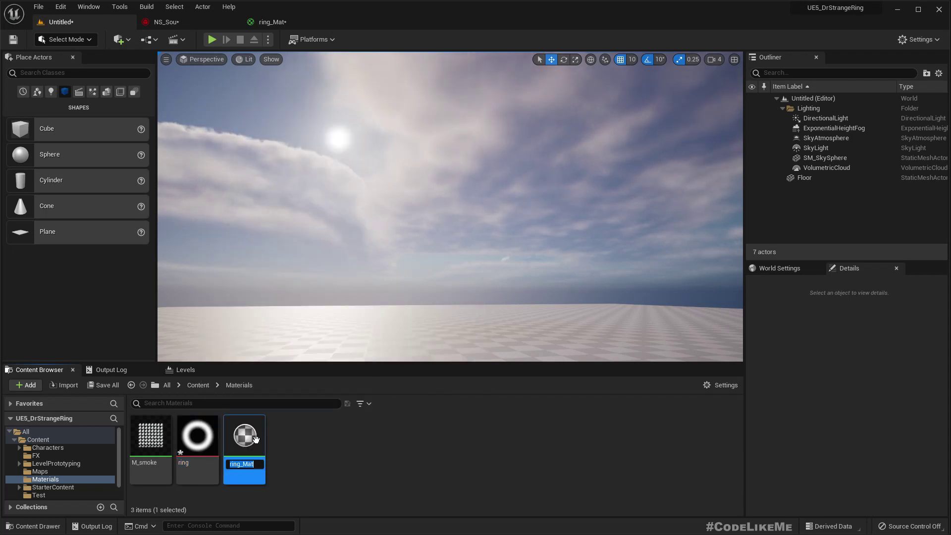
type("M")
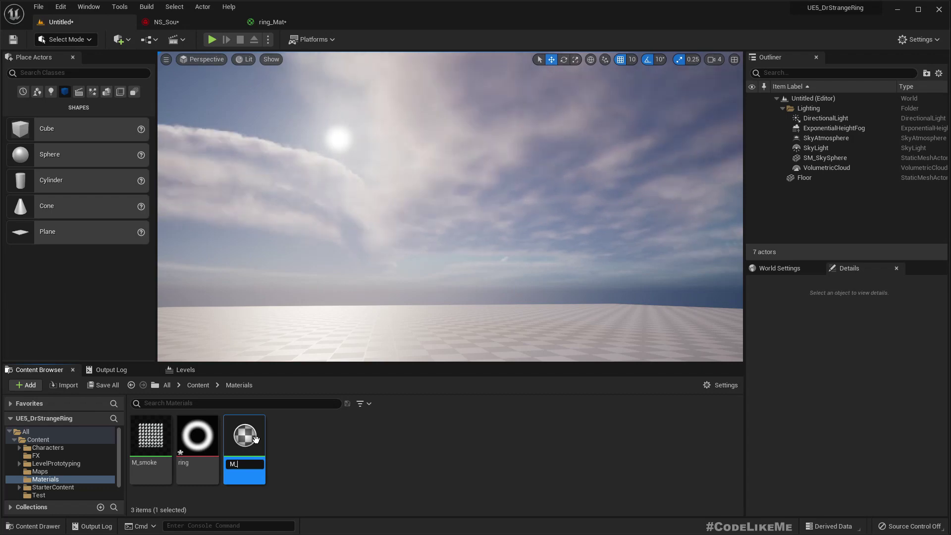
type("_Ring")
key("Return")
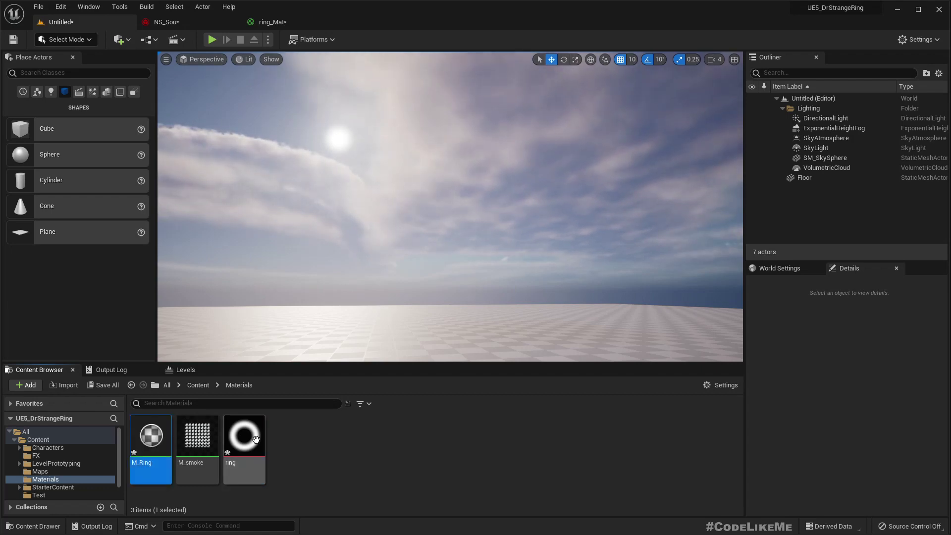
Open the M_Ring material for editing and preview it on a plane facing the camera.
key("Return")
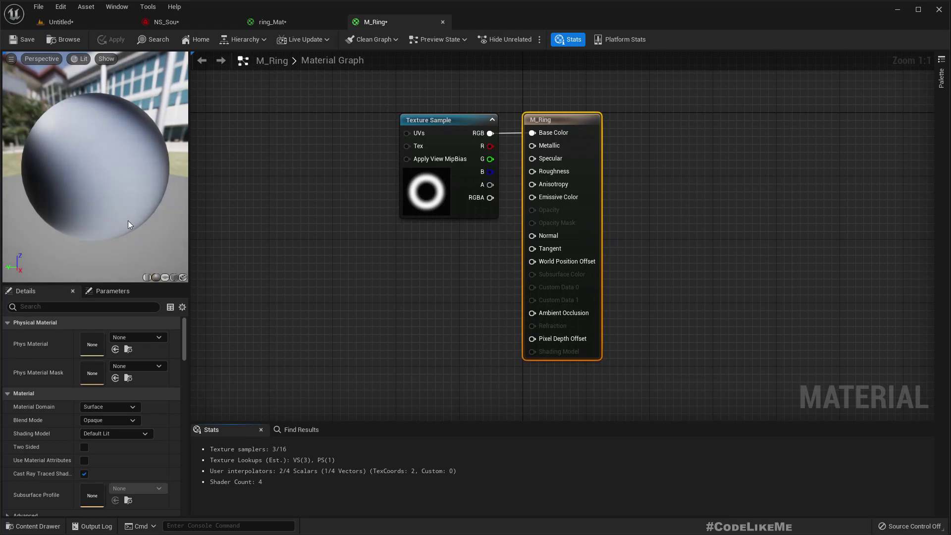
left_click(165, 278)
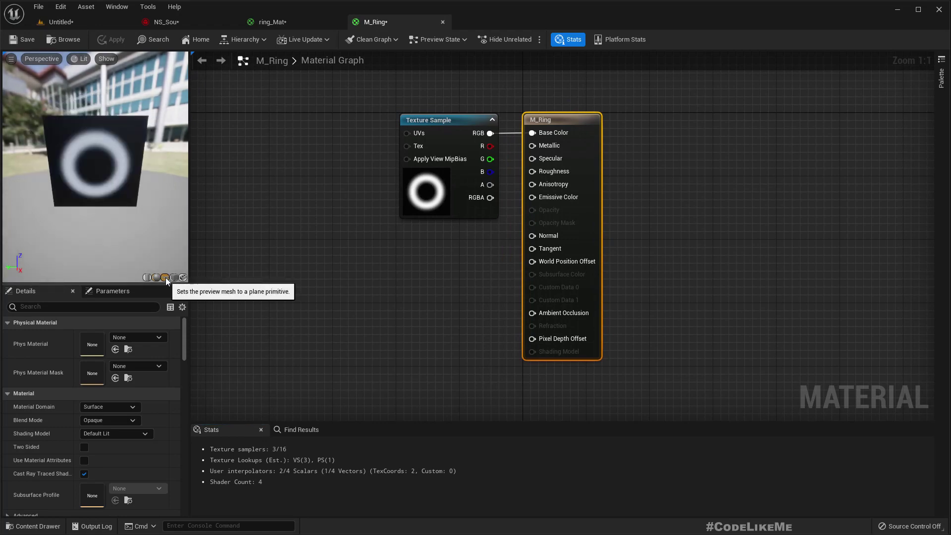
left_click_drag(134, 224, 131, 194)
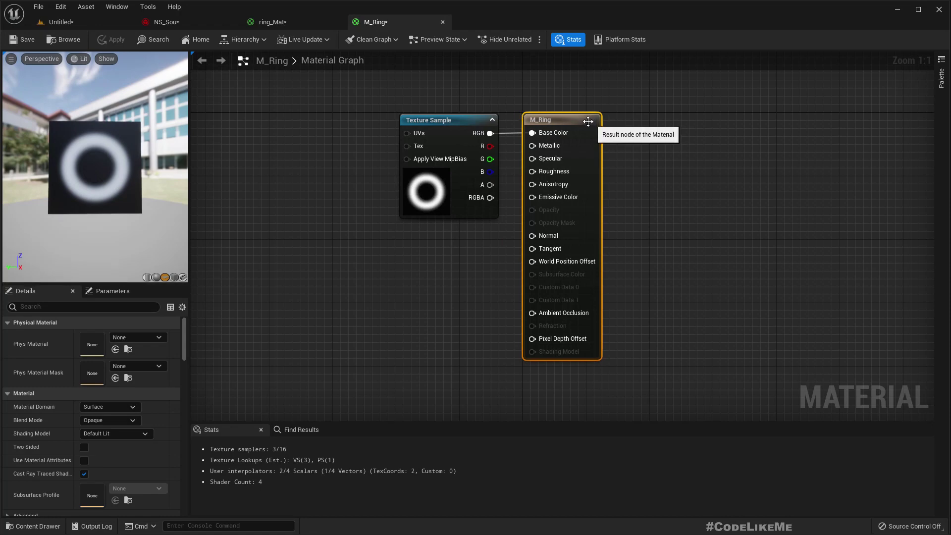
Move the M_Ring result node farther from the Texture Sample and set the material's blend mode to Translucent.
left_click_drag(588, 120, 794, 121)
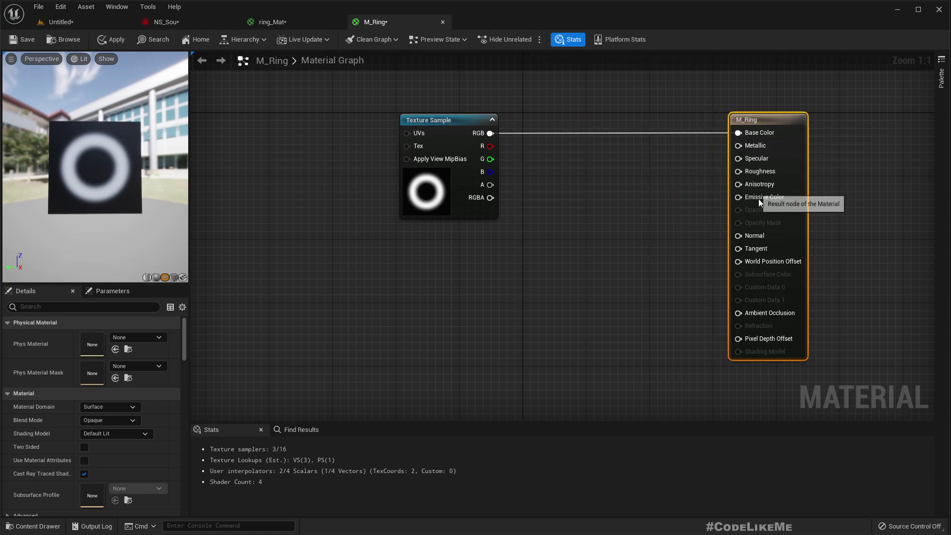
left_click(101, 421)
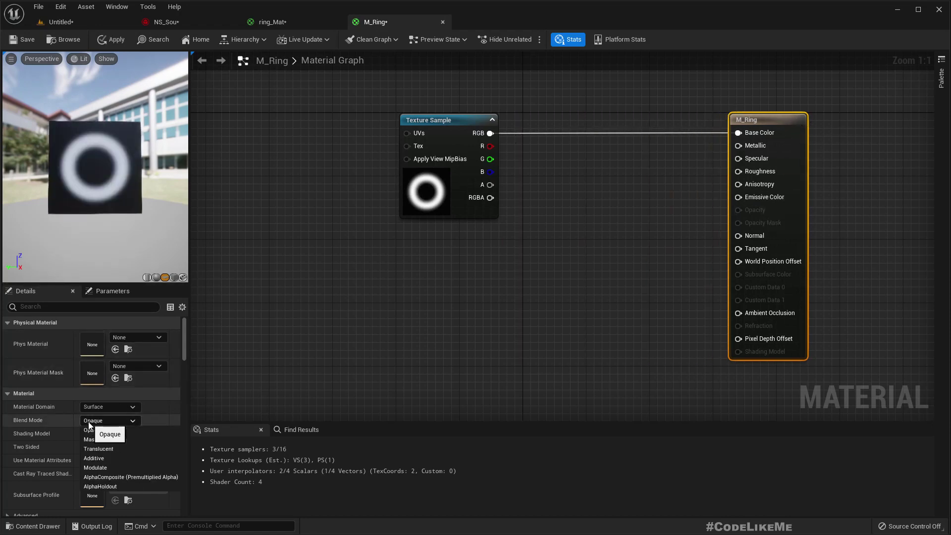
left_click(99, 451)
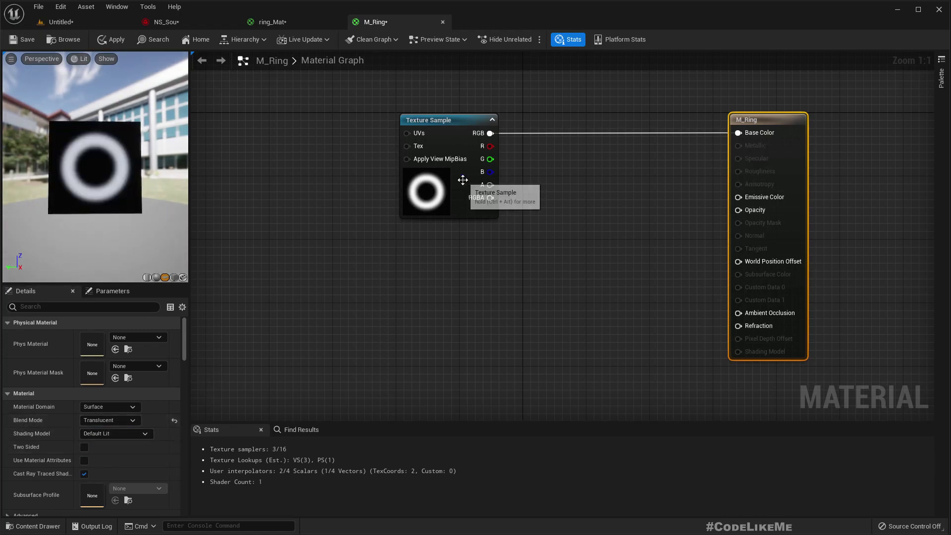
Try driving the material's Opacity with the Texture Sample's alpha channel.
mouse_move(490, 185)
left_mouse_down()
mouse_move(549, 244)
mouse_move(739, 210)
left_mouse_up()
left_click_drag(97, 180, 91, 196)
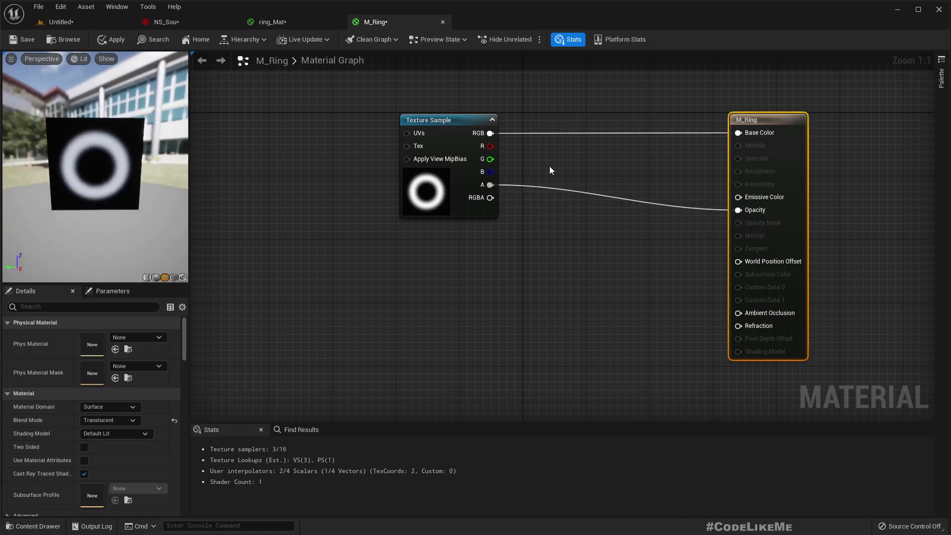
key("ctrl+z")
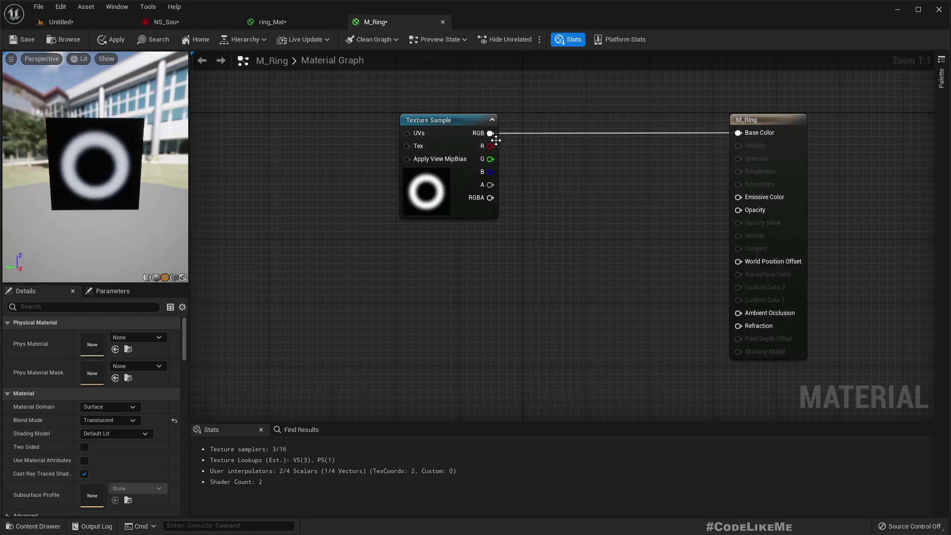
Connect the Texture Sample's red channel to both Base Color and Opacity of the material.
left_click_drag(490, 147, 738, 133)
mouse_move(489, 146)
left_mouse_down()
mouse_move(623, 206)
mouse_move(738, 210)
left_mouse_up()
mouse_move(121, 177)
left_mouse_down()
mouse_move(126, 148)
mouse_move(126, 184)
left_mouse_up()
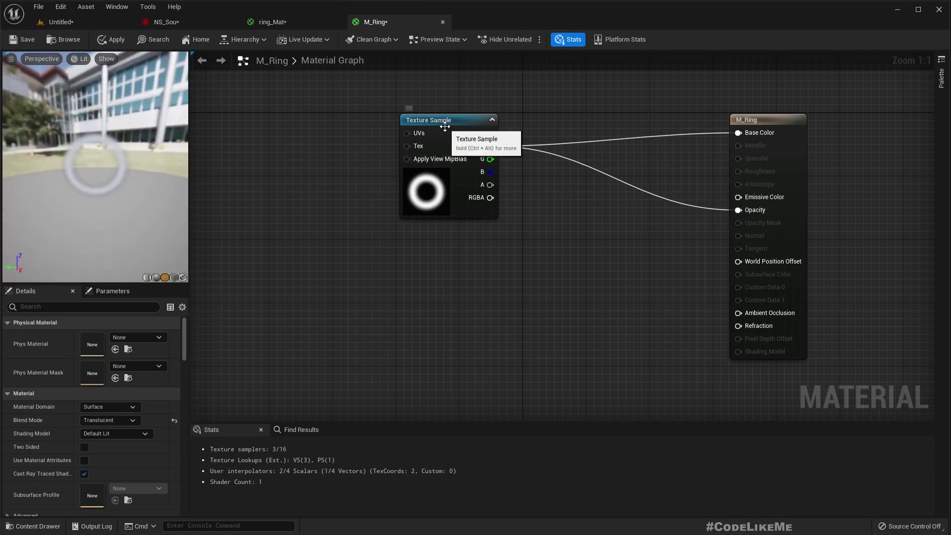
Multiply the texture's red channel by a new Particle Color node and feed the result into Base Color.
left_click_drag(445, 127, 520, 229)
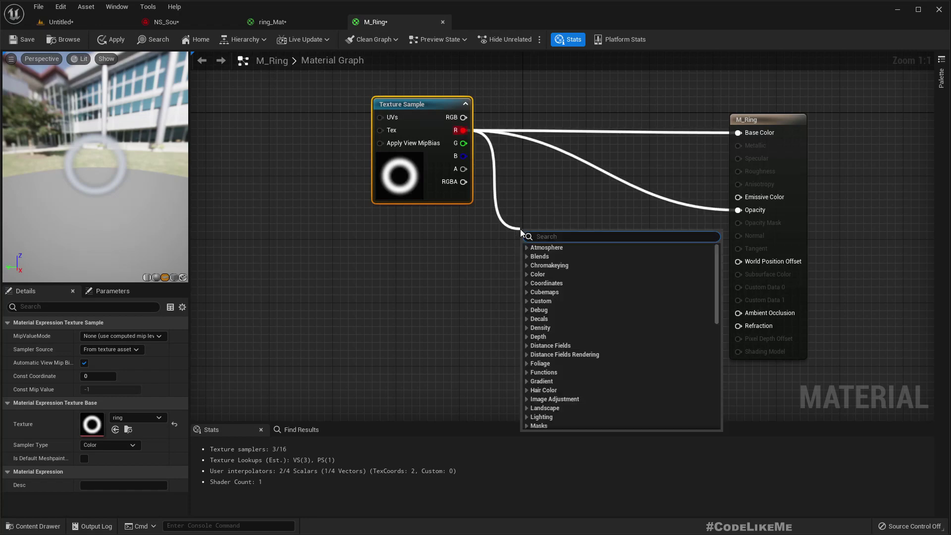
type("multiply")
key("Return")
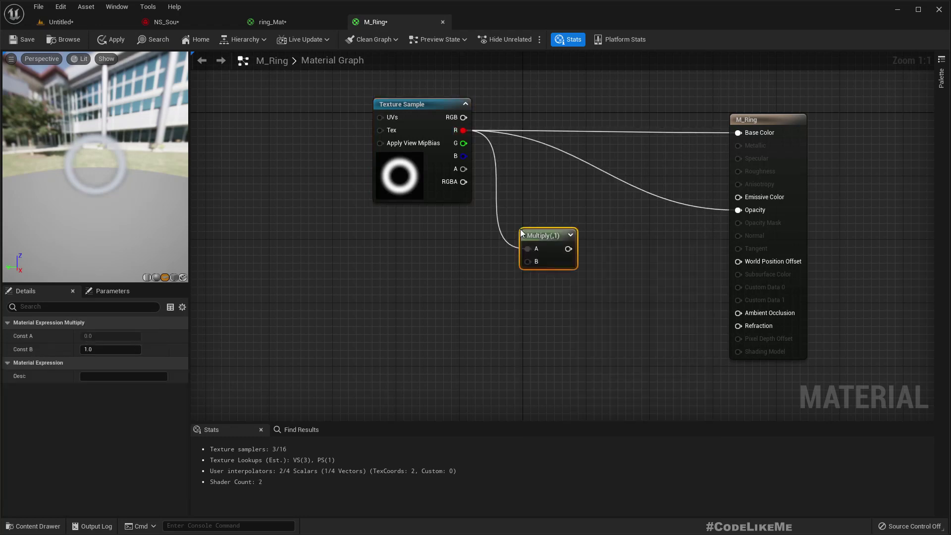
left_click_drag(528, 261, 467, 280)
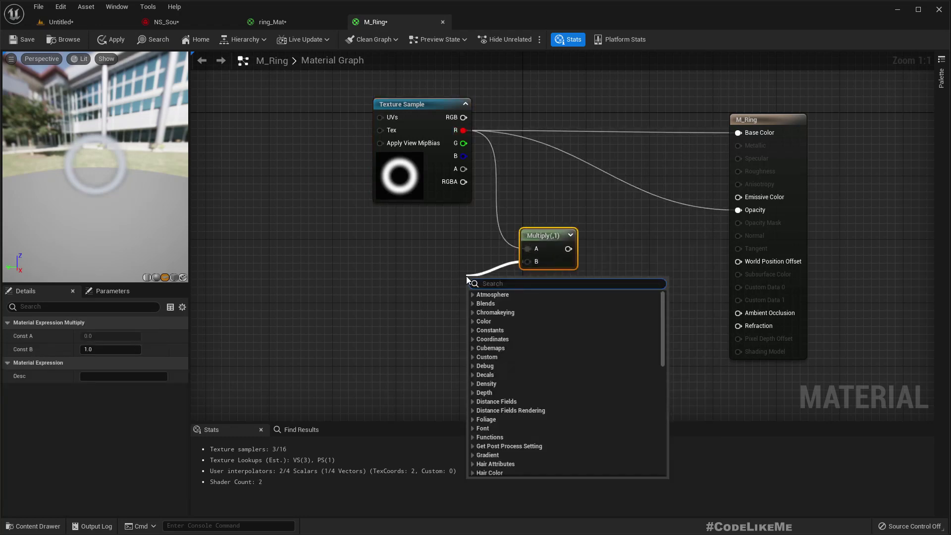
type("particle")
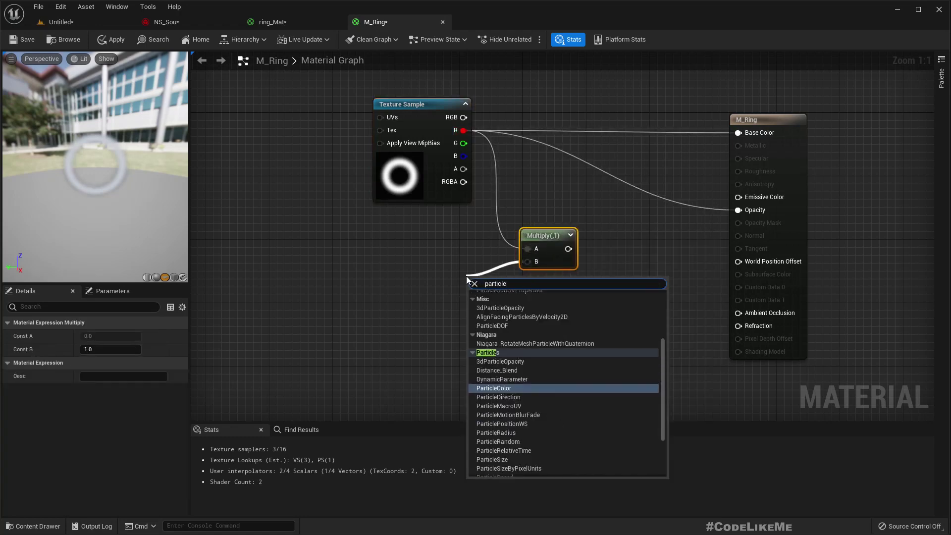
key("Return")
left_click_drag(507, 283, 416, 263)
left_click_drag(558, 249, 757, 134)
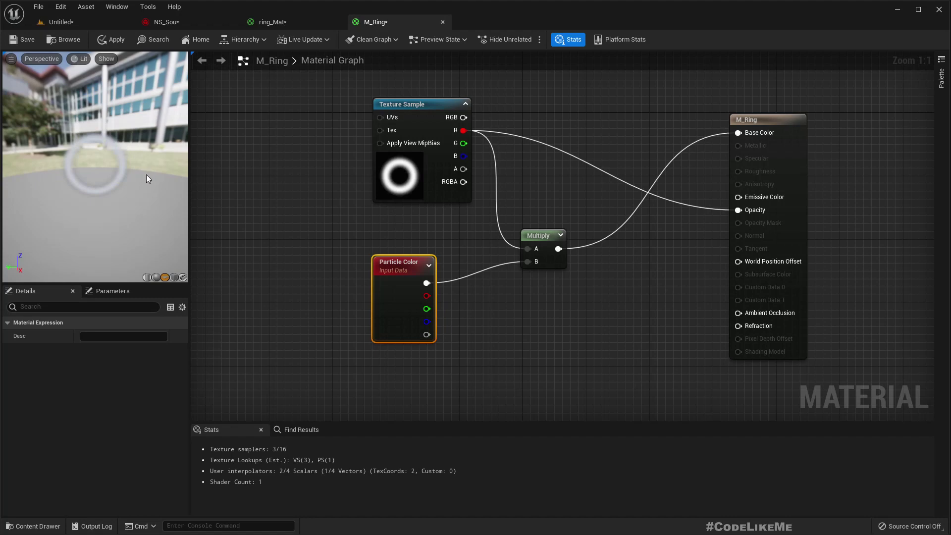
left_click_drag(147, 179, 143, 179)
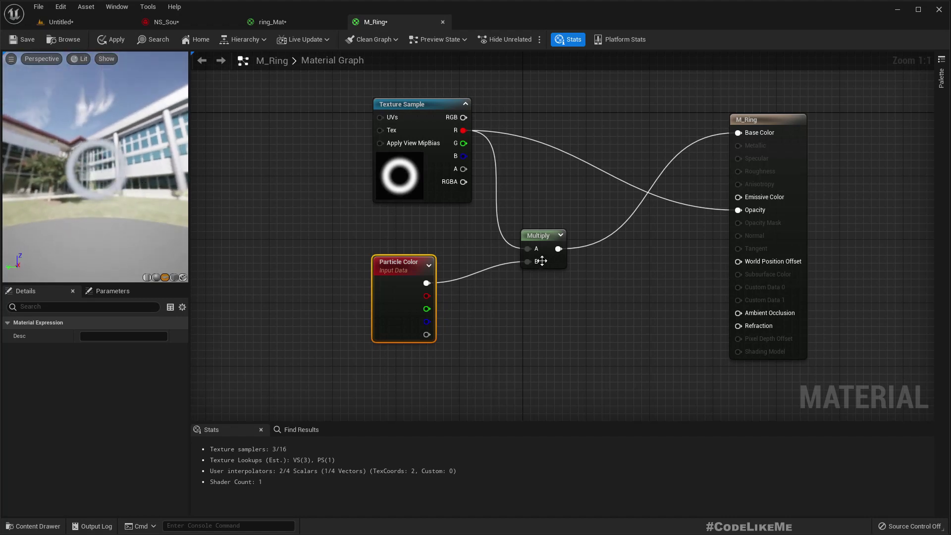
Multiply the texture's red channel by the Particle Color alpha, feed the result into Opacity, and apply the material changes.
left_click_drag(541, 261, 551, 240)
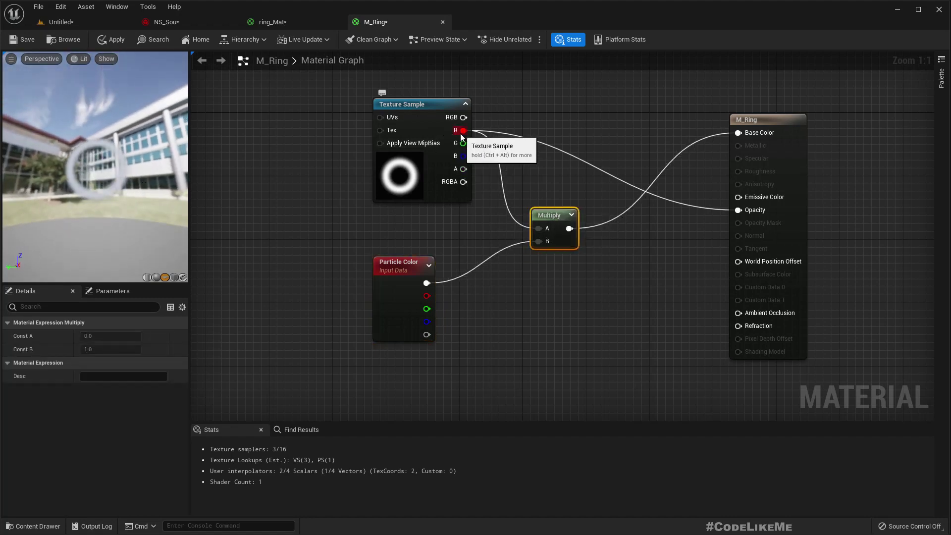
left_click_drag(461, 135, 529, 273)
type("multiply")
key("Return")
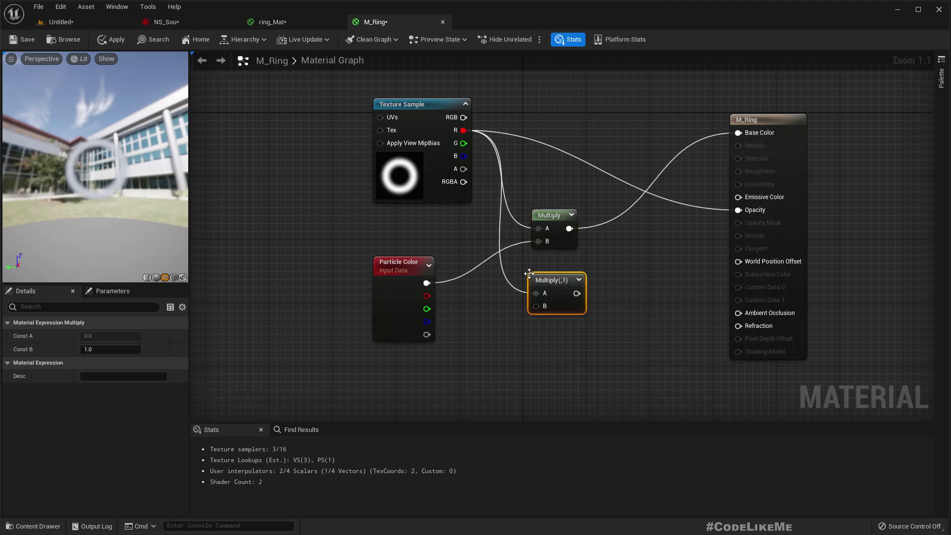
left_click_drag(427, 335, 738, 210)
left_click(563, 264)
left_click_drag(558, 278, 556, 261)
left_click_drag(135, 209, 118, 164)
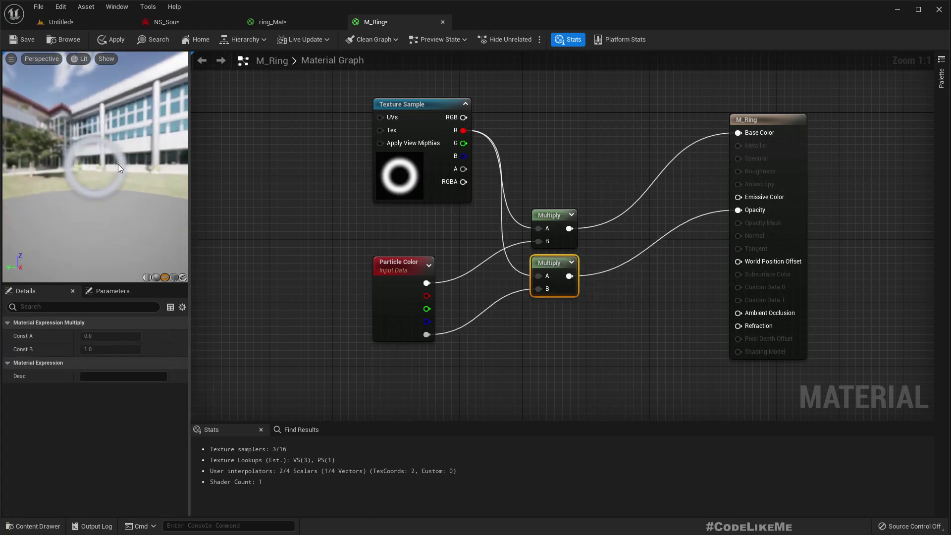
left_click(106, 40)
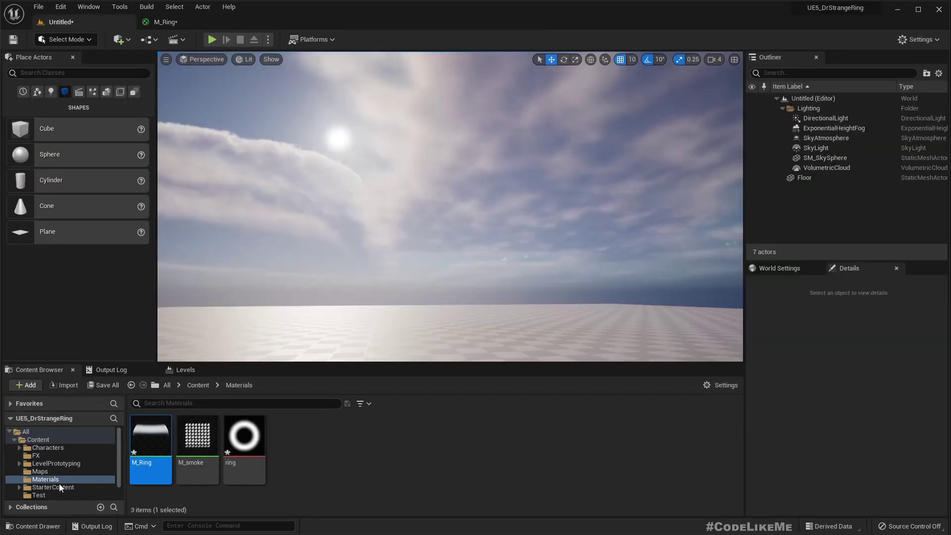
Create a Niagara system in the FX folder from the Fountain emitter template and name it NS_Ripple.
left_click(39, 456)
right_click(358, 448)
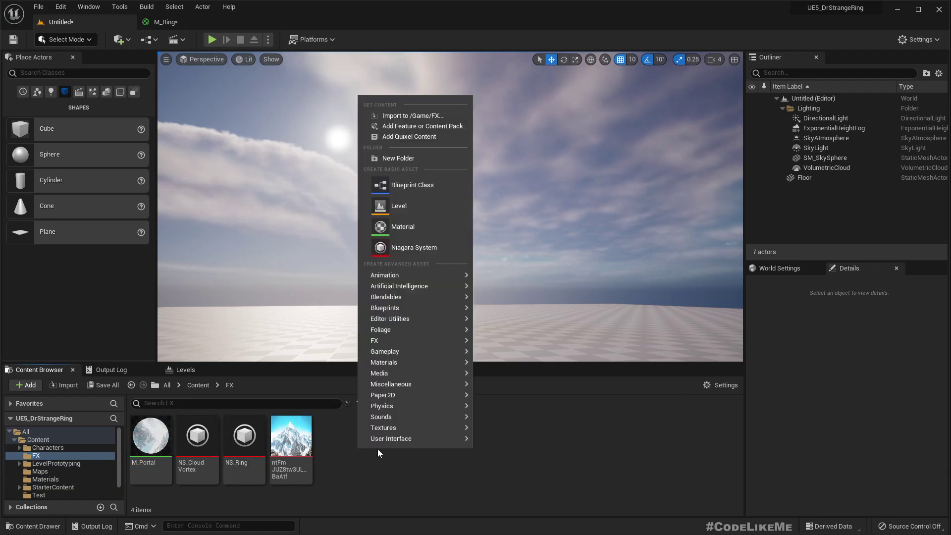
left_click(417, 249)
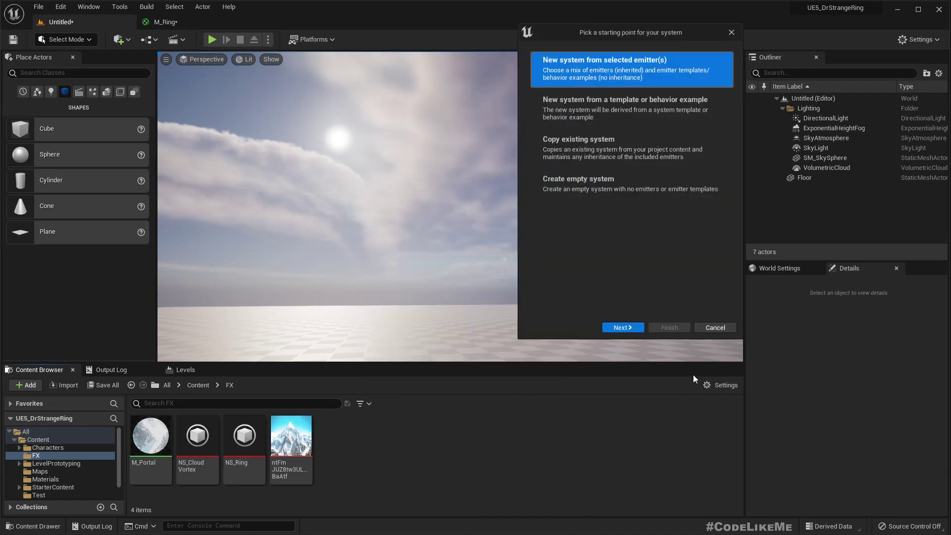
left_click(614, 327)
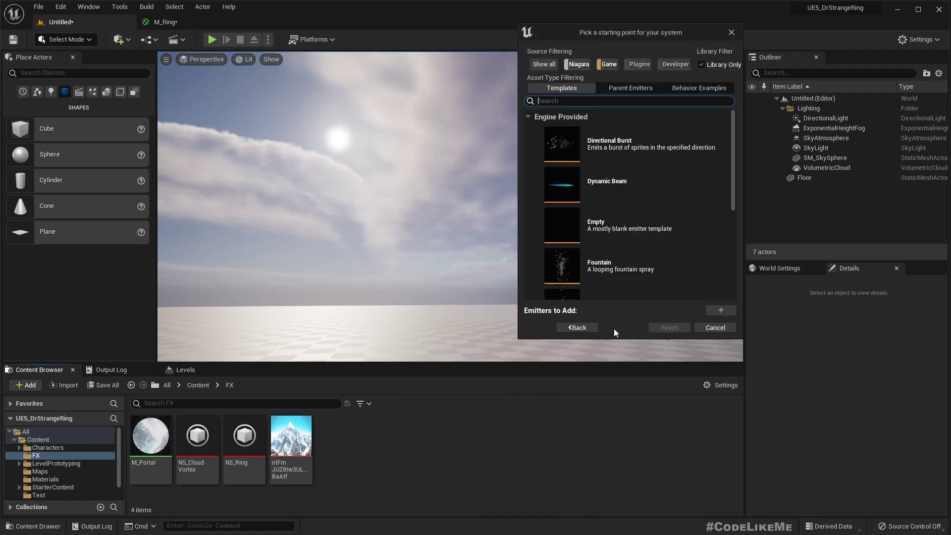
left_click(619, 273)
left_click(719, 311)
left_click(669, 327)
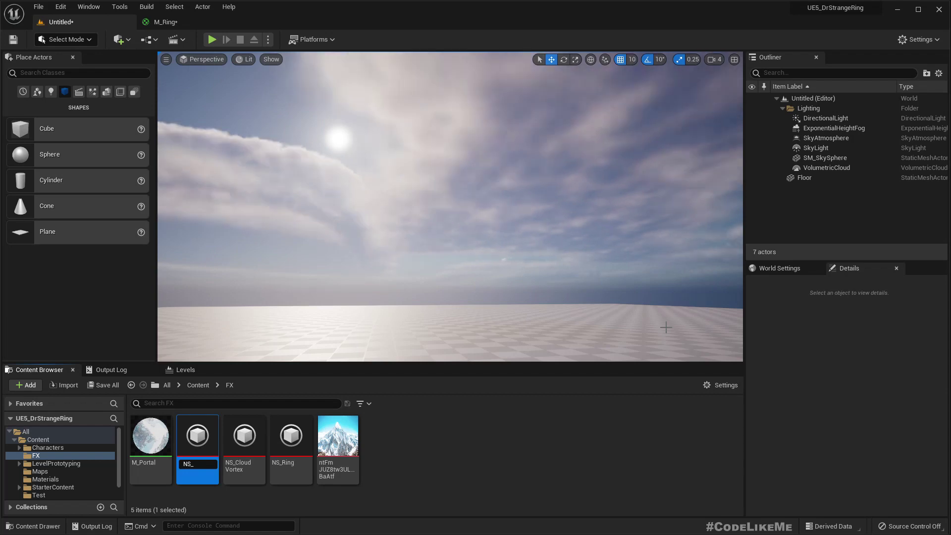
type("Ripple")
key("Return")
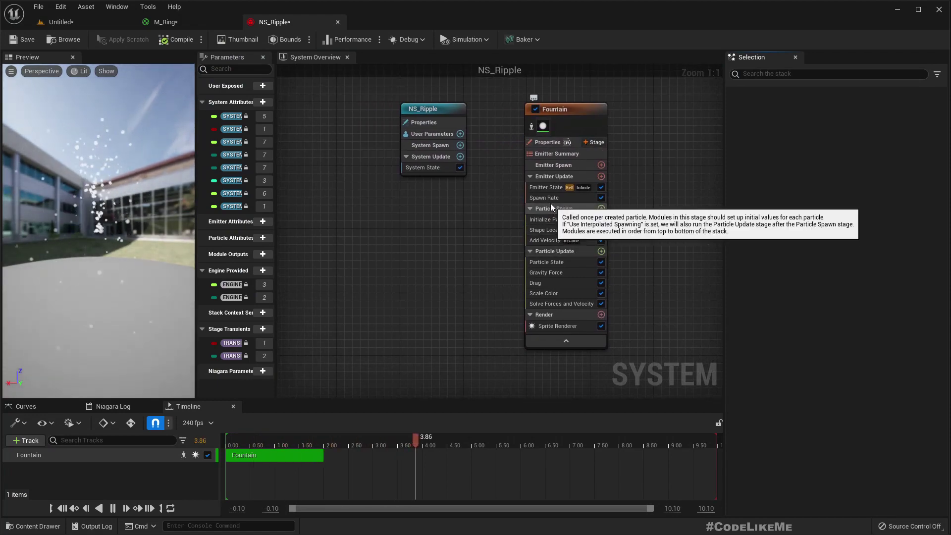
Set the Fountain emitter's spawn rate to 5.
left_click(545, 197)
left_click(839, 130)
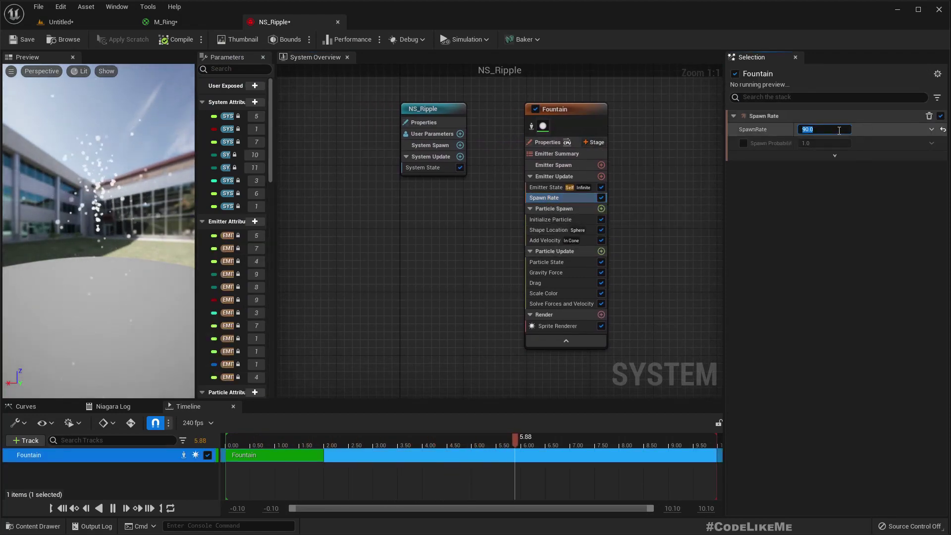
type("5")
key("Return")
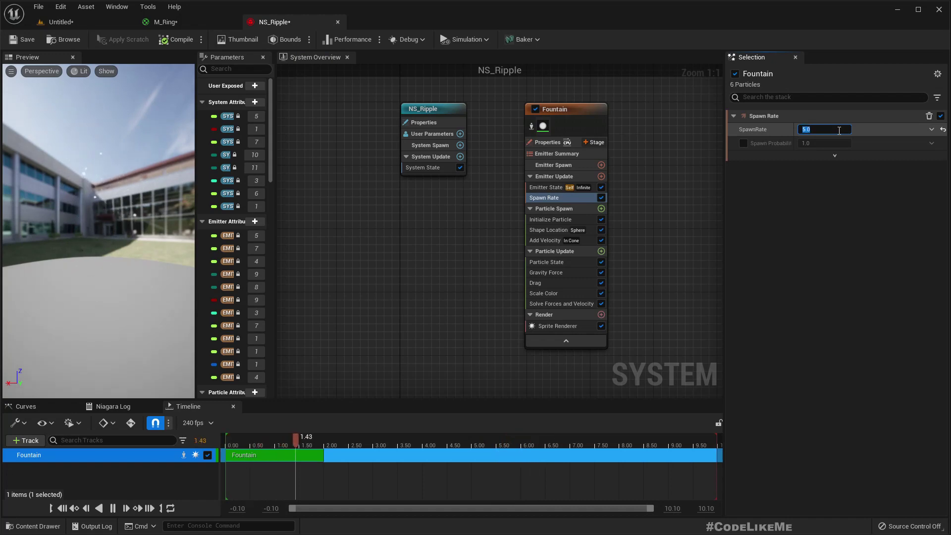
Delete the Gravity Force and Drag modules from the Fountain emitter's Particle Update stage.
left_click(563, 271)
key("Delete")
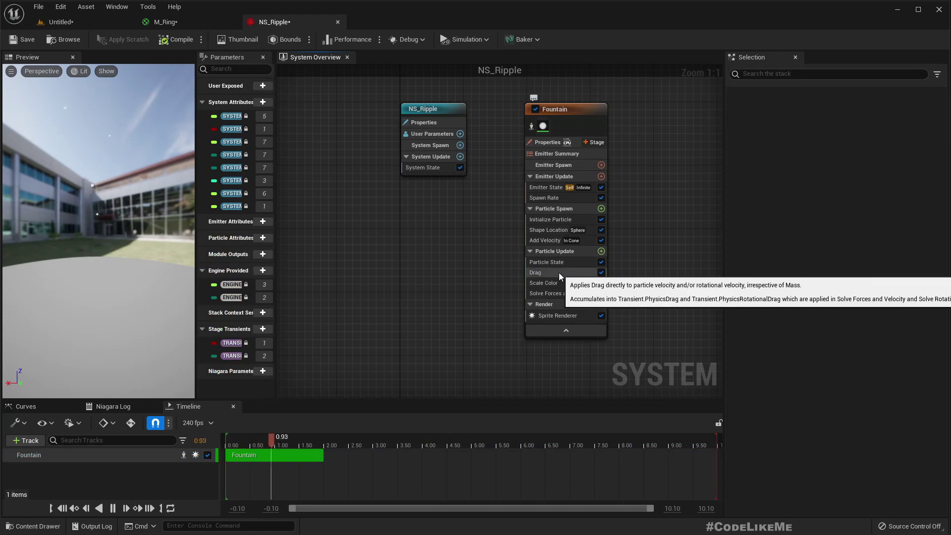
left_click(559, 272)
key("Delete")
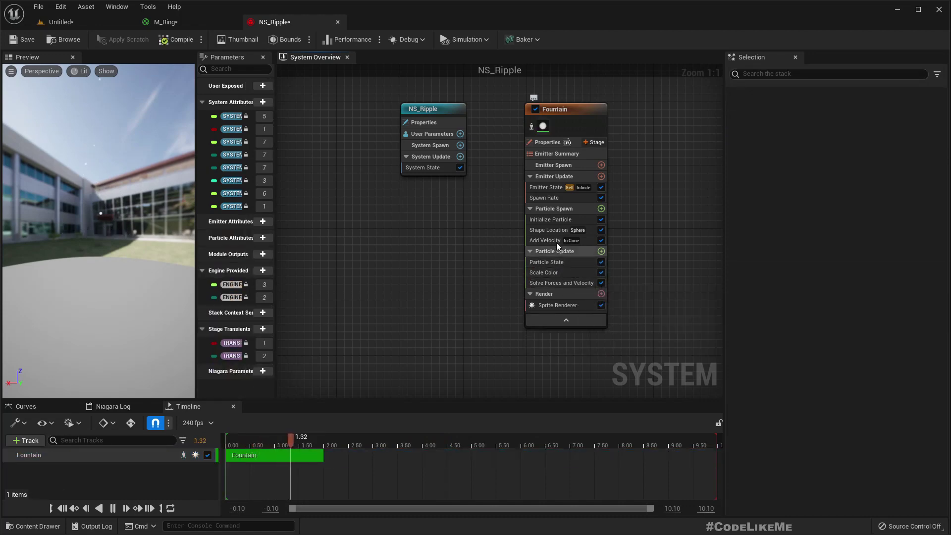
Delete the Add Velocity and Shape Location modules from the Fountain emitter's Particle Spawn stage.
left_click(552, 241)
key("Delete")
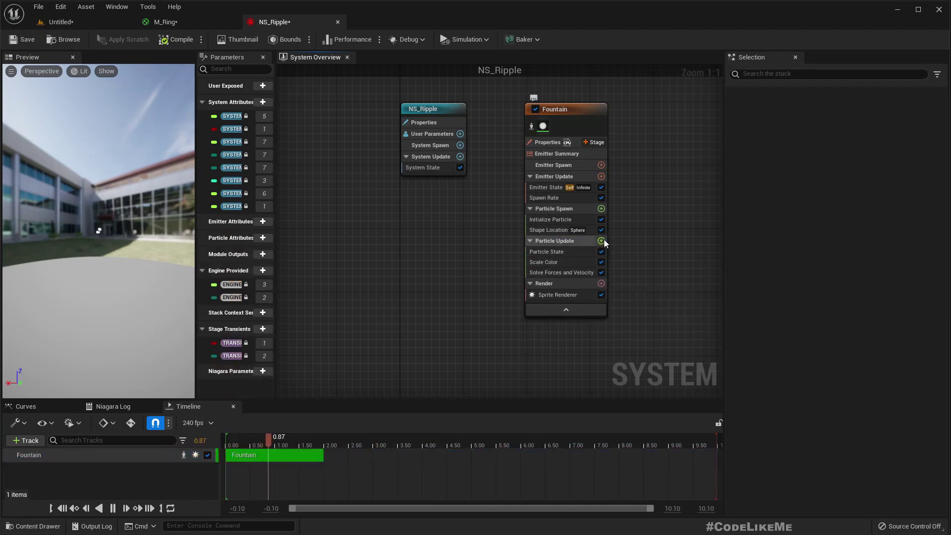
left_click(552, 229)
key("Delete")
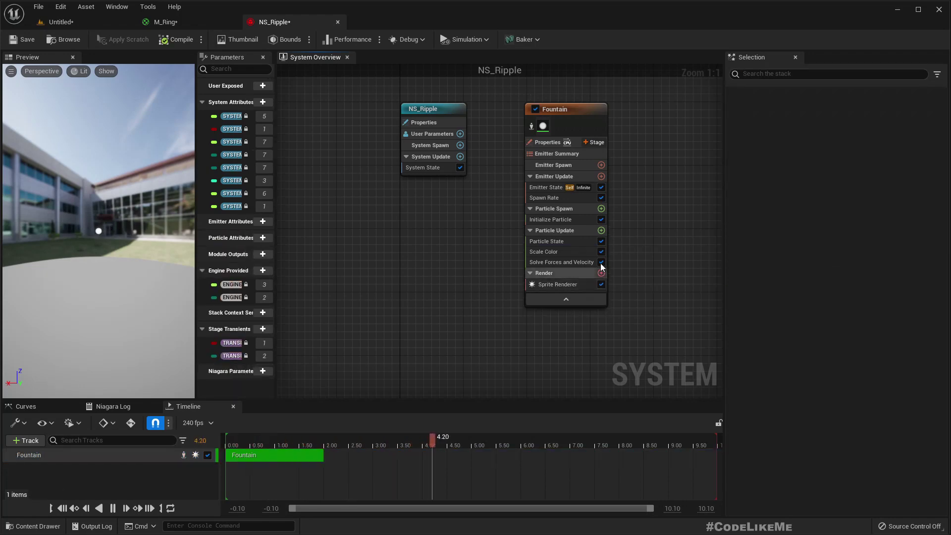
Add a Scale Sprite Size module to the Fountain emitter's Particle Update stage.
left_click(601, 230)
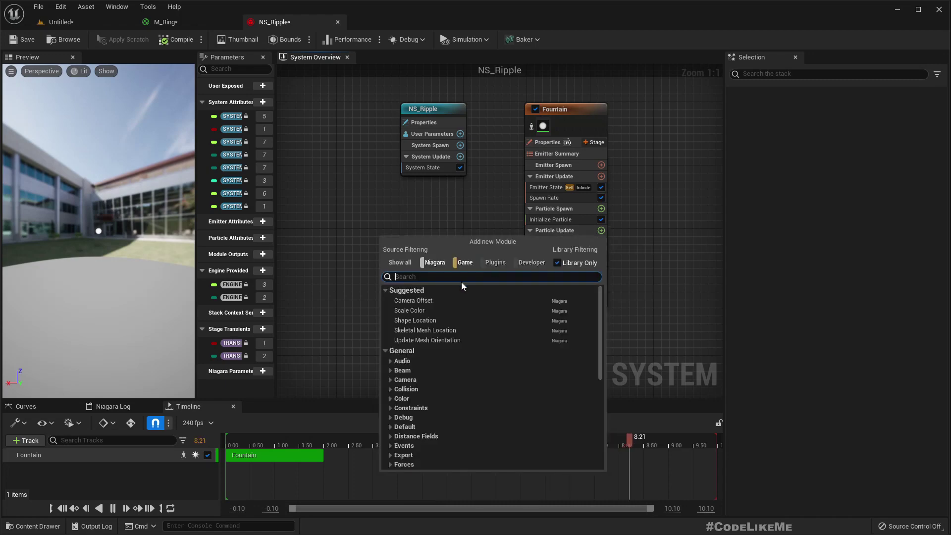
type("scale")
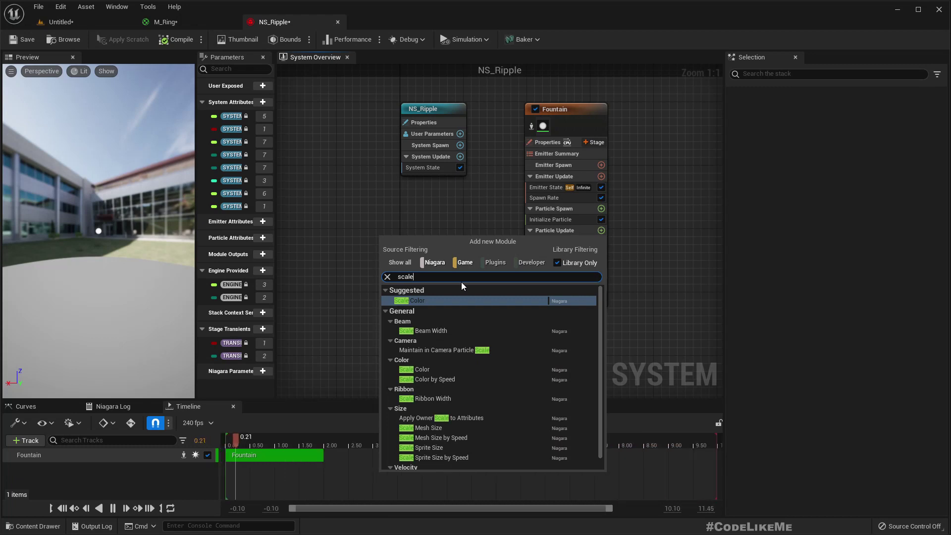
type(" particle")
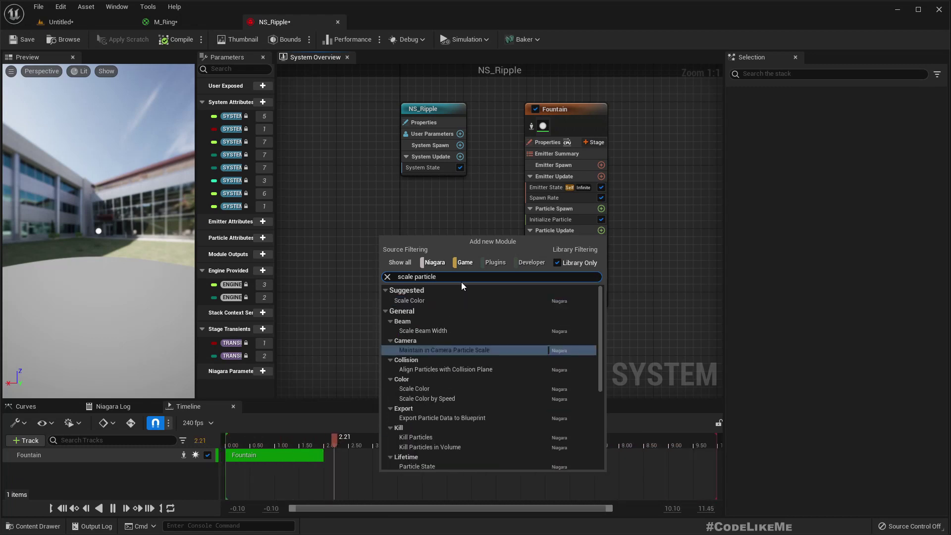
type(" se")
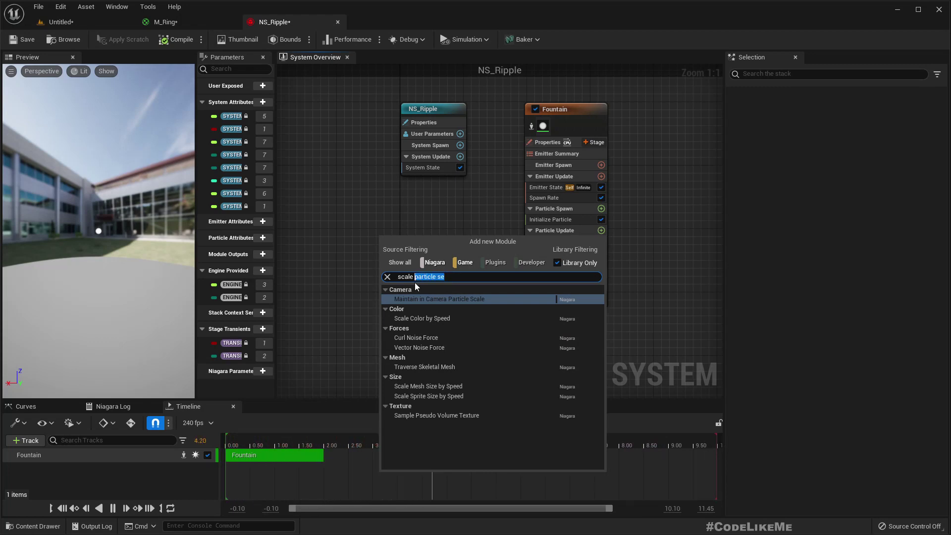
type("sprite s")
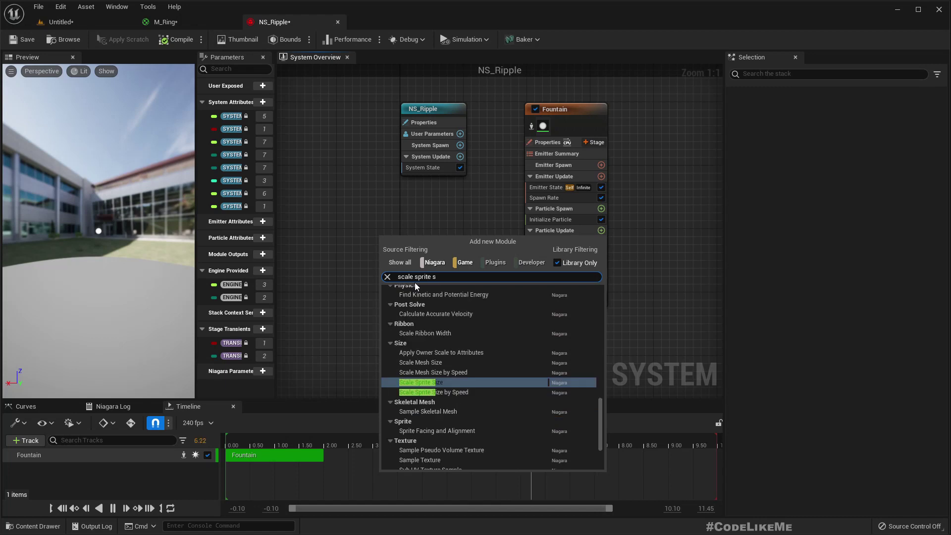
left_click(423, 384)
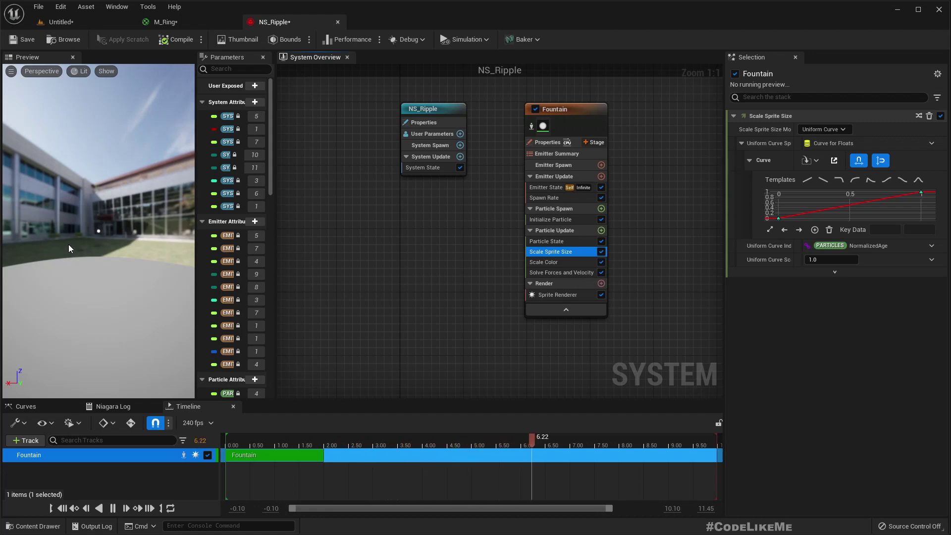
Change the lifetime mode in the Initialize Particle module to Direct Set.
left_click(543, 219)
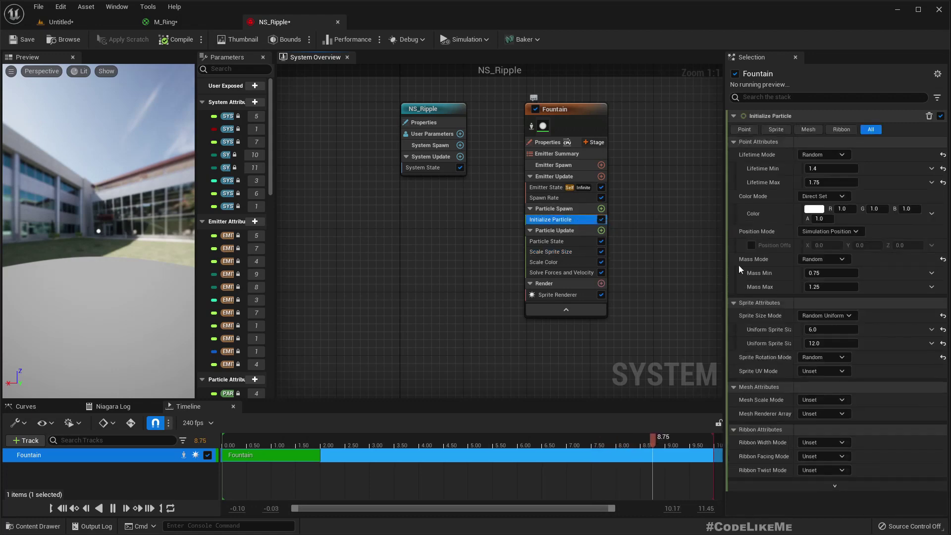
left_click(828, 155)
left_click(820, 166)
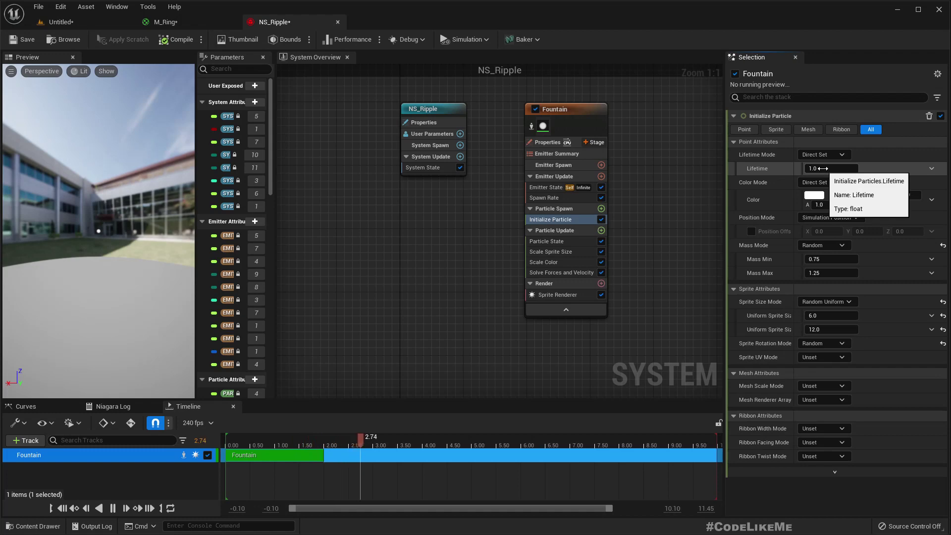
Change Initialize Particle's sprite size mode to Uniform and set the uniform sprite size to 2000.
left_click(943, 301)
left_click(825, 302)
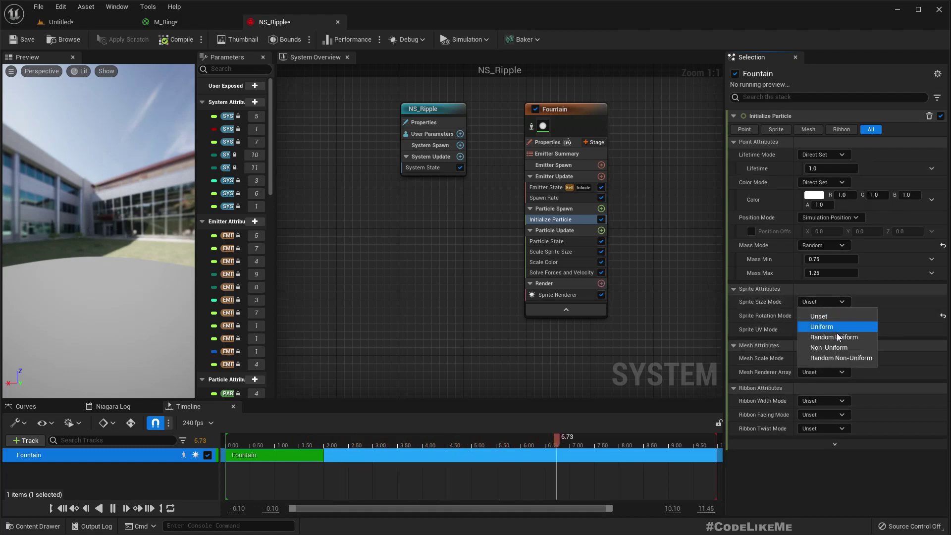
left_click(831, 327)
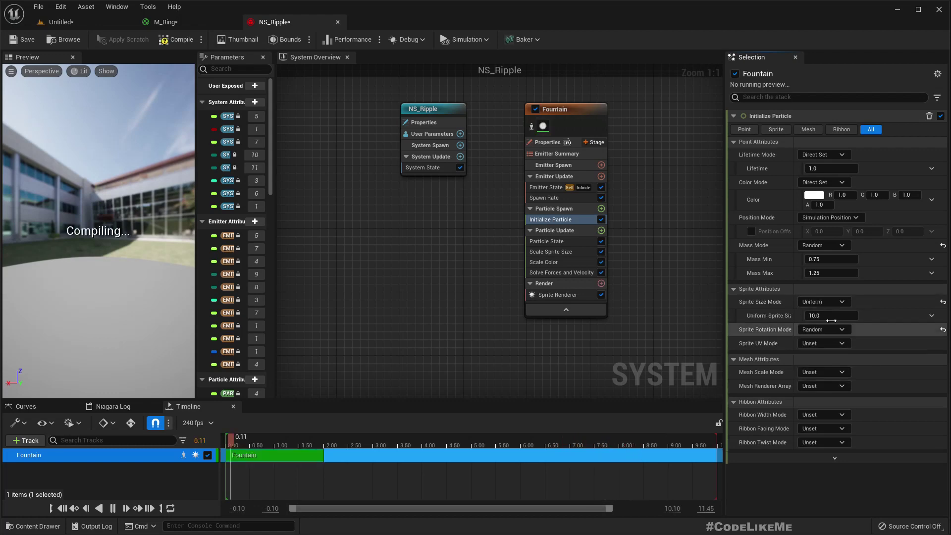
left_click(831, 319)
type("200")
key("Return")
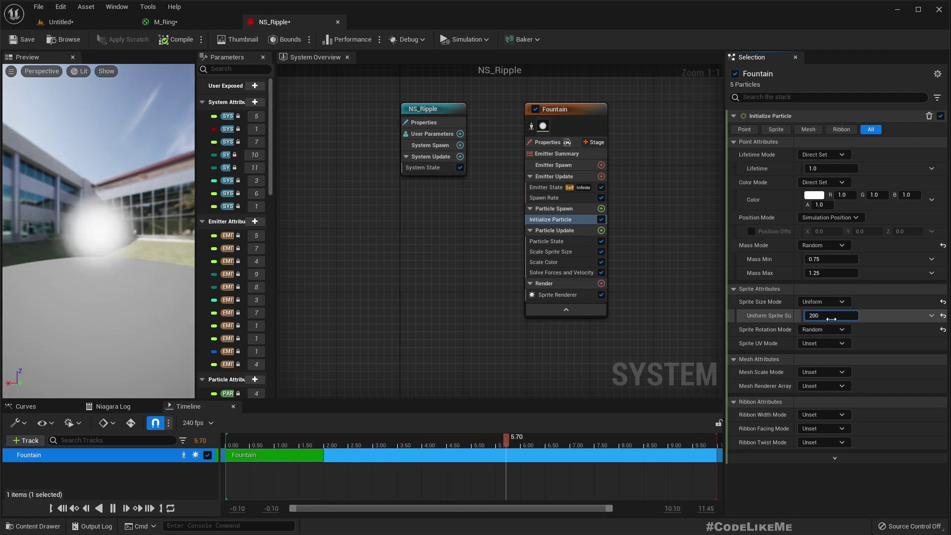
type("0")
key("Return")
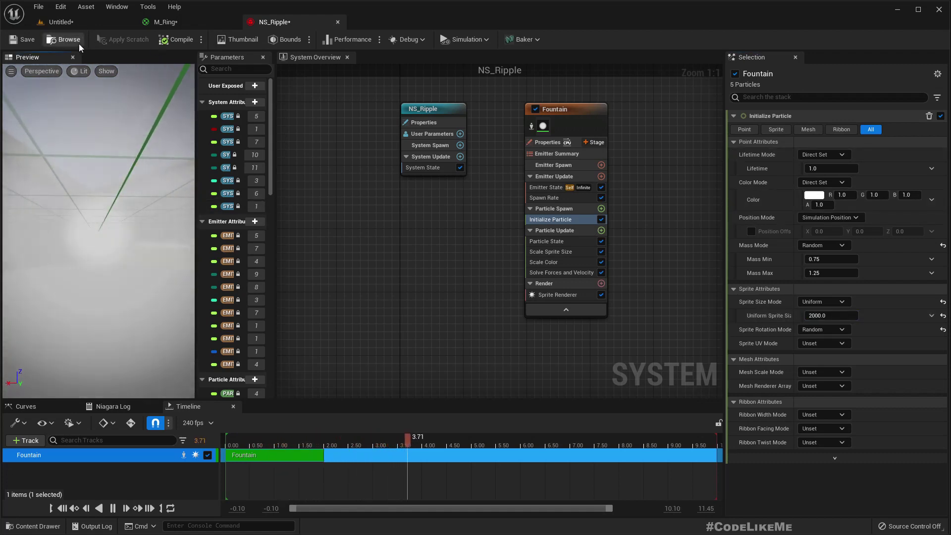
Locate NS_Ripple in the FX folder and place it in the level above the floor.
left_click(64, 40)
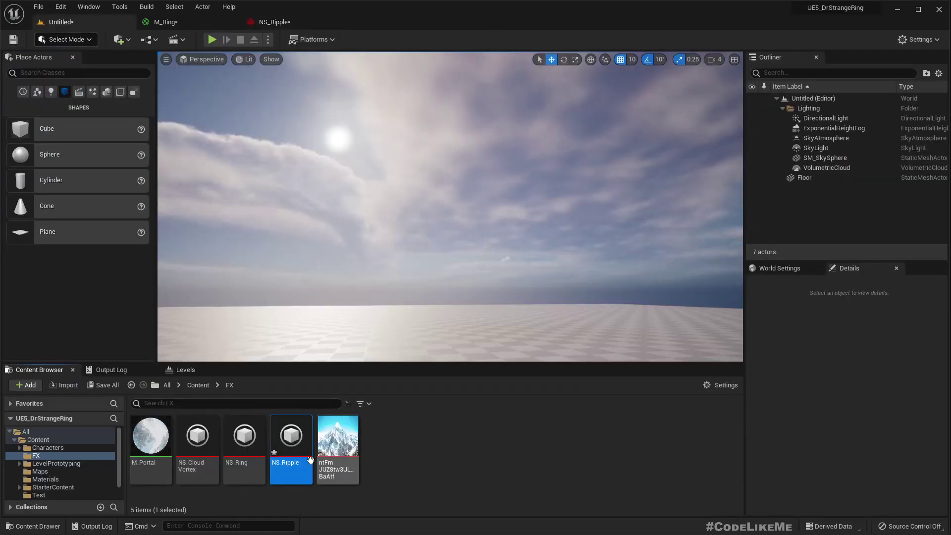
left_click_drag(308, 458, 411, 235)
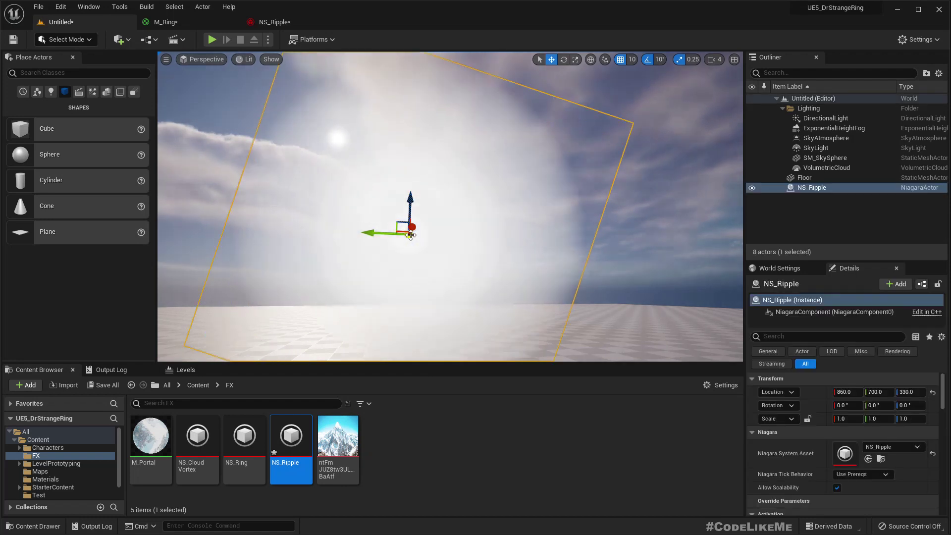
scroll(411, 235, "down", 2)
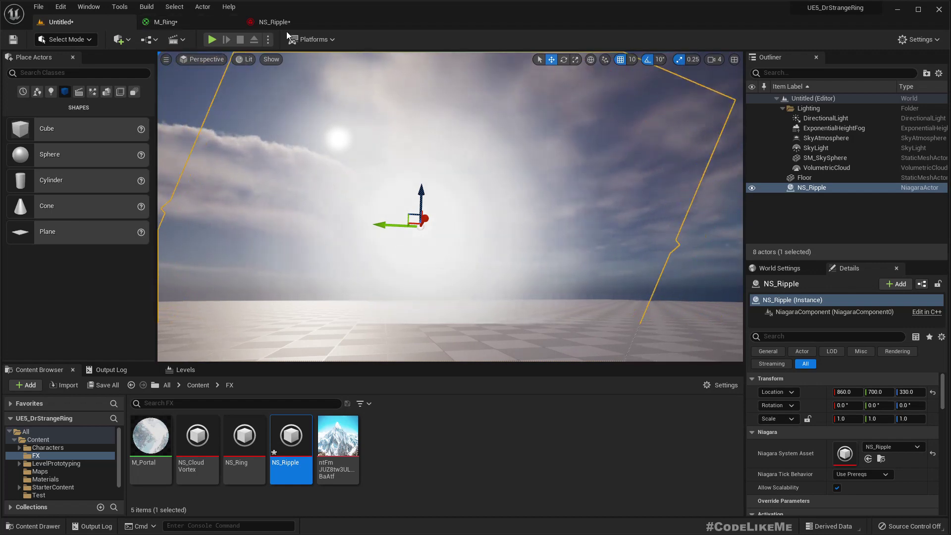
Assign the M_Ring material to the Sprite Renderer of NS_Ripple's Fountain emitter.
left_click(269, 22)
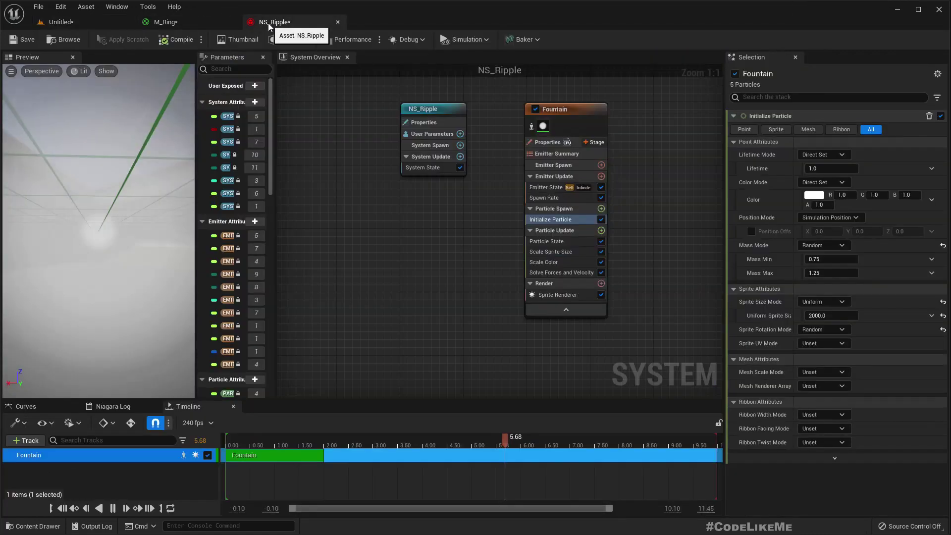
left_click(559, 296)
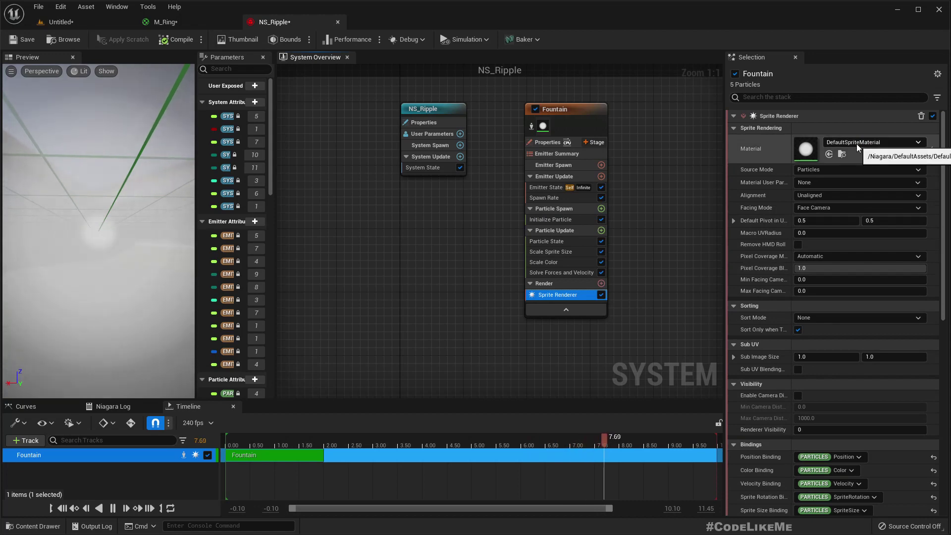
left_click(200, 22)
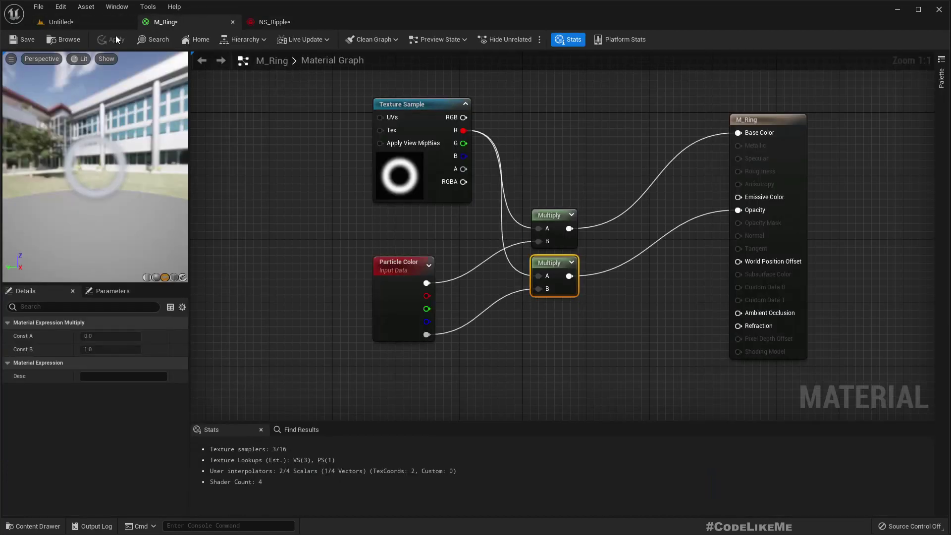
left_click(58, 40)
left_click(273, 23)
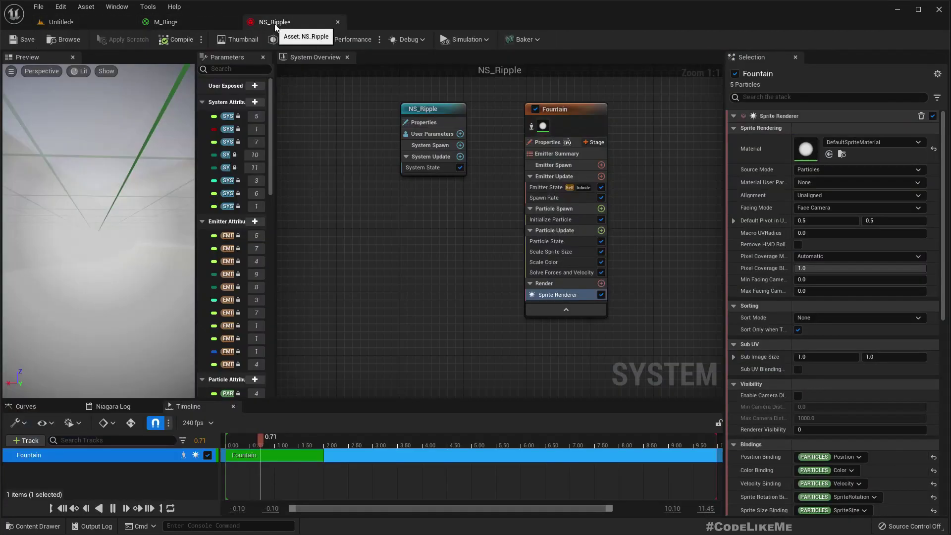
left_click(831, 153)
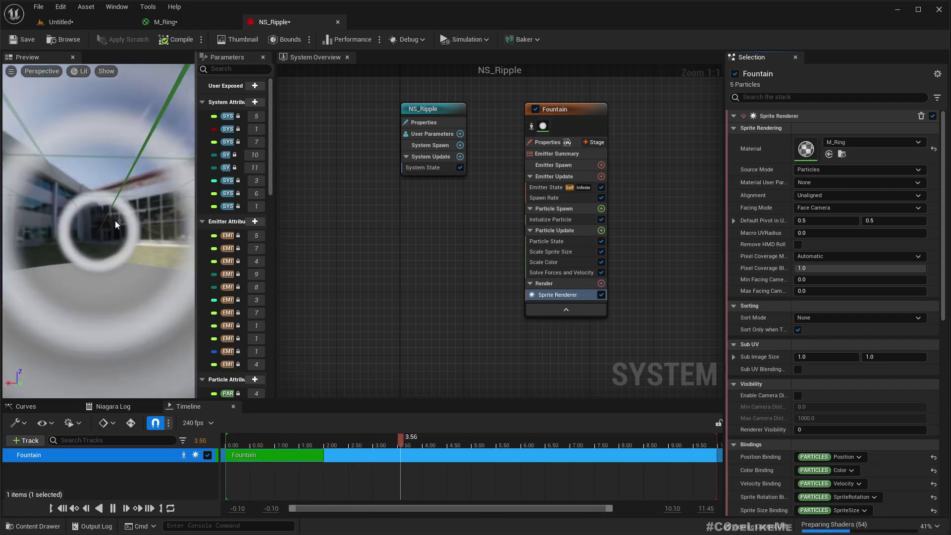
Examine the expanding rings of NS_Ripple in the level and the emitter's Scale Color settings.
left_click(60, 22)
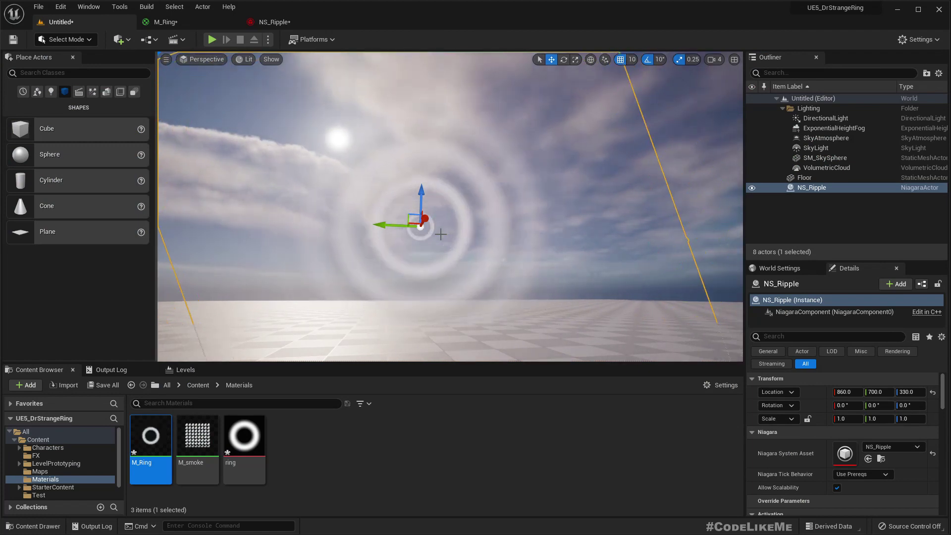
mouse_move(440, 234)
middle_mouse_down()
mouse_move(480, 245)
mouse_move(455, 239)
middle_mouse_up()
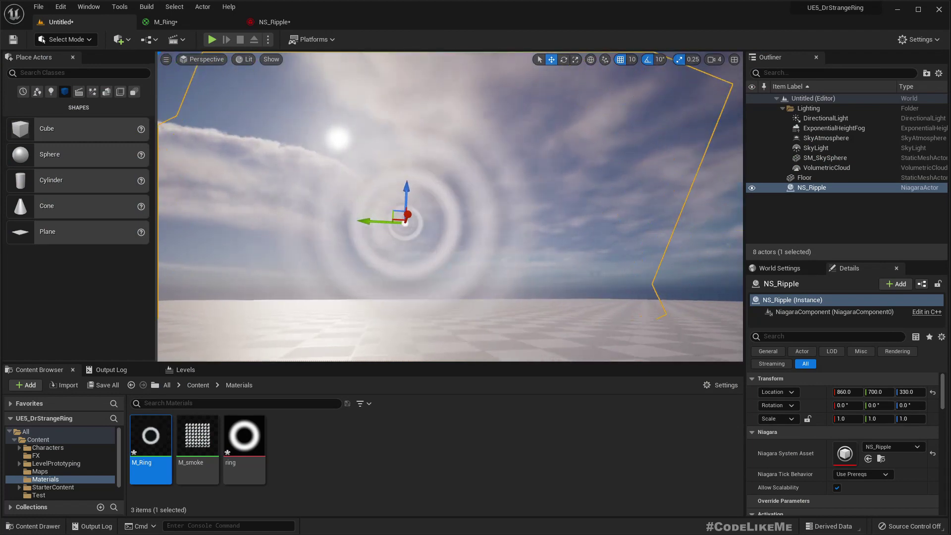
middle_click_drag(363, 210, 361, 211)
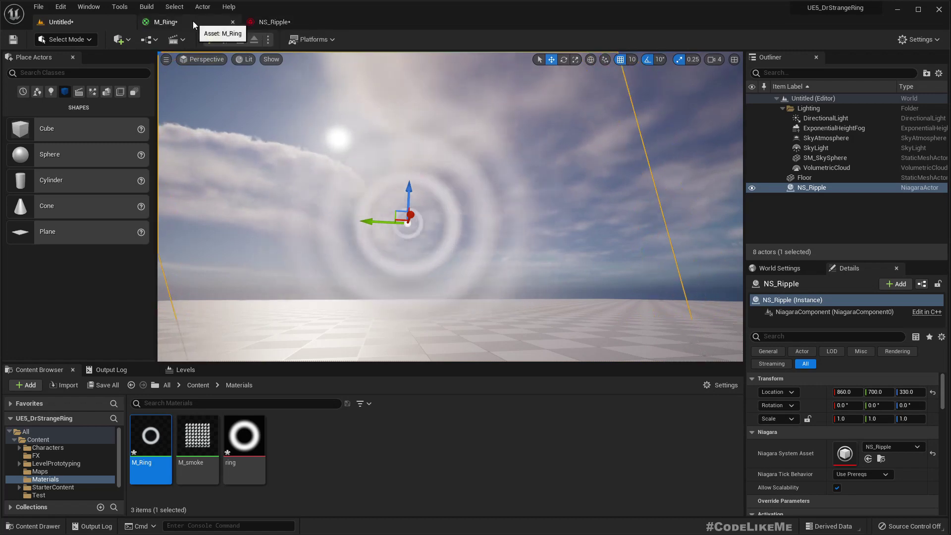
left_click(266, 23)
left_click(117, 21)
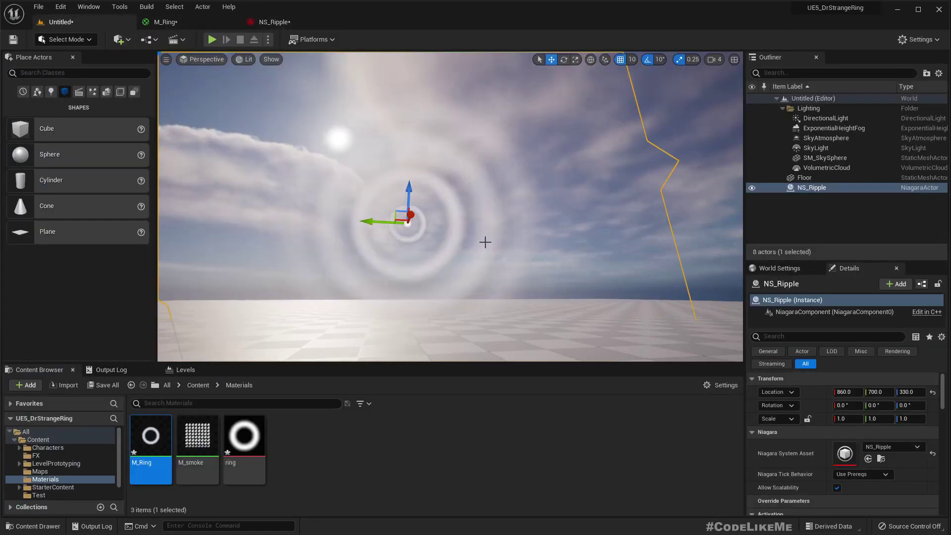
mouse_move(485, 242)
right_mouse_down()
mouse_move(436, 243)
mouse_move(547, 251)
mouse_move(500, 238)
right_mouse_up()
left_click(178, 15)
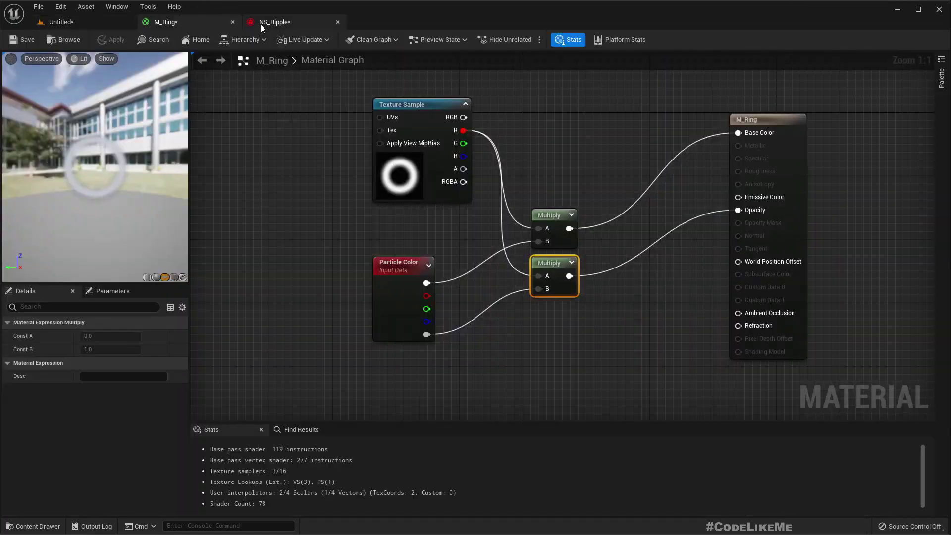
left_click(262, 23)
left_click(531, 259)
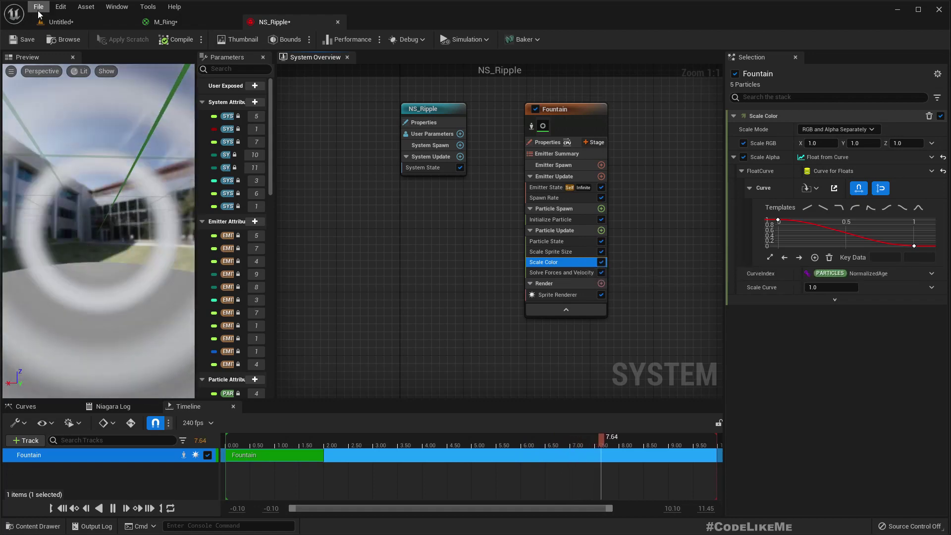
left_click(68, 23)
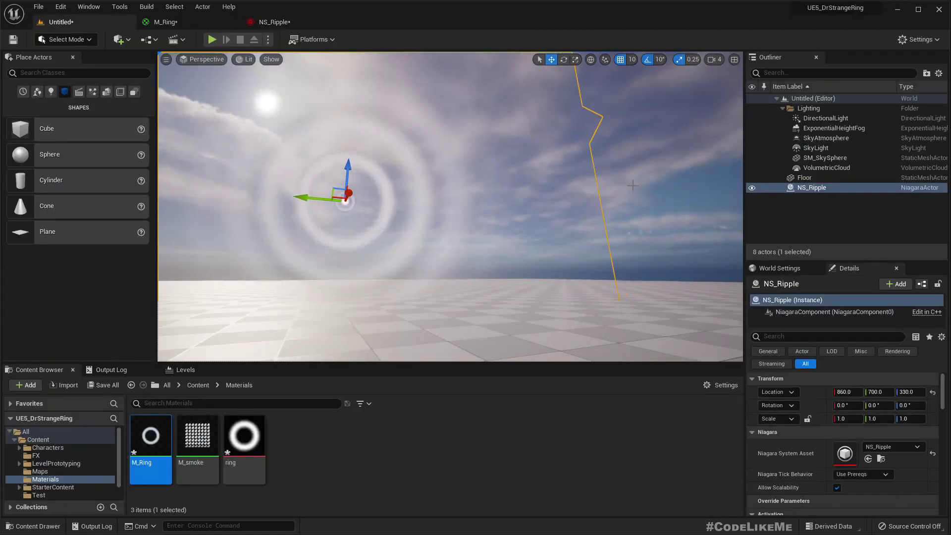
mouse_move(636, 186)
right_mouse_down()
mouse_move(618, 183)
mouse_move(627, 189)
right_mouse_up()
key("g")
key("g")
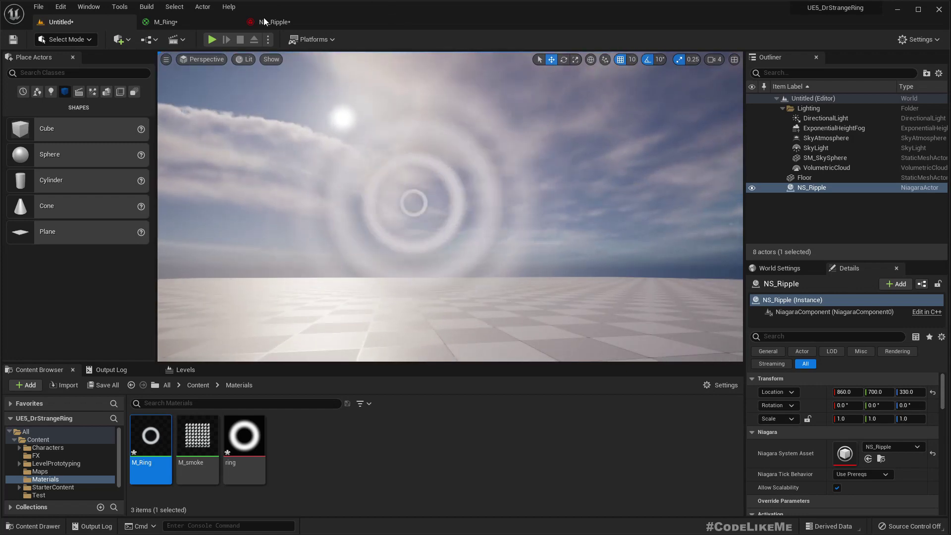
left_click(269, 25)
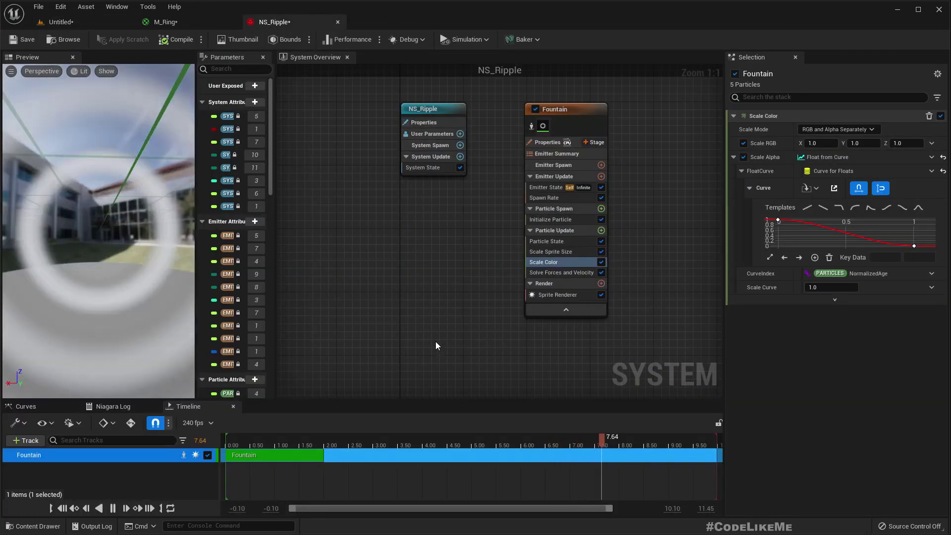
Add a Fresnel node to the M_Ring material graph, connected to the Refraction input, with the output node moved aside to make room.
left_click(166, 22)
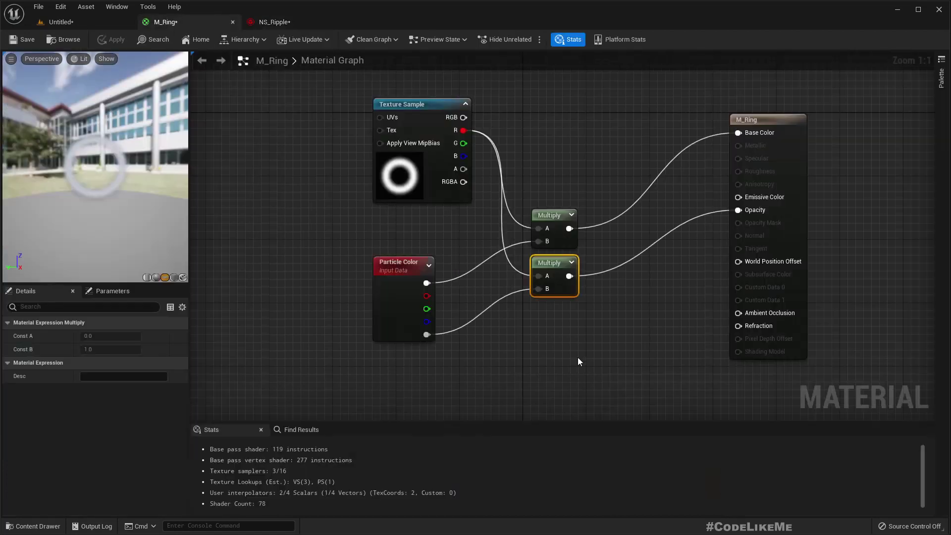
right_click_drag(576, 325, 505, 295)
left_click_drag(725, 108, 827, 159)
right_click_drag(719, 299, 722, 268)
left_click_drag(781, 320, 635, 334)
type("fresnel")
key("Return")
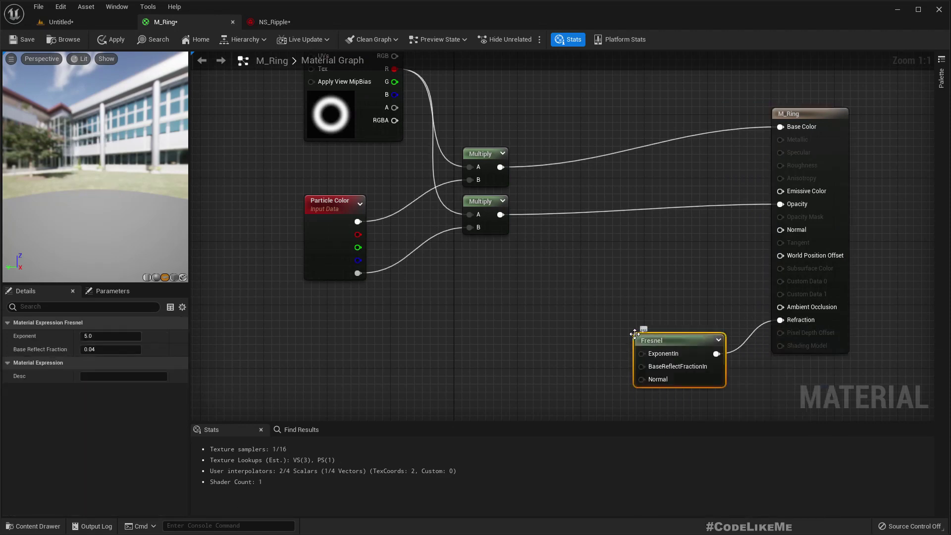
left_click_drag(678, 343, 570, 310)
right_click_drag(501, 331, 495, 367)
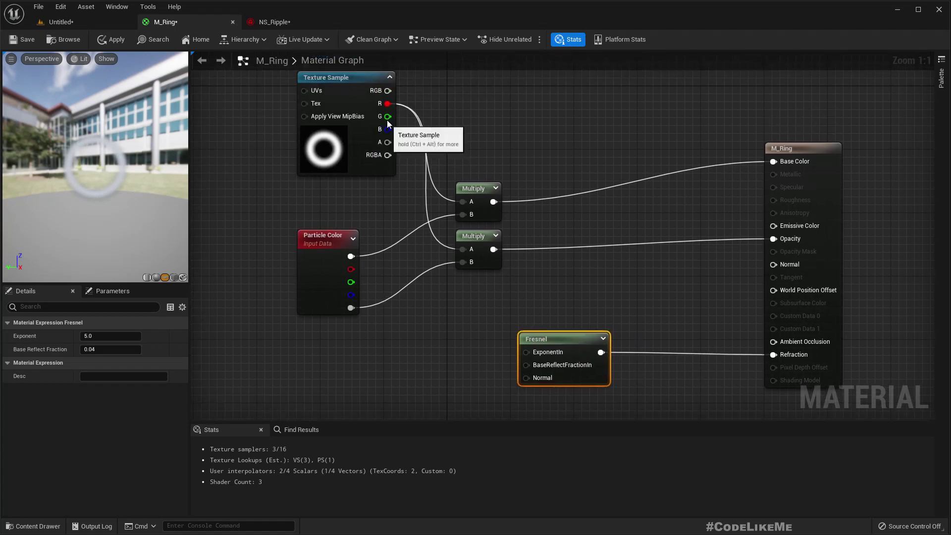
Connect the ring texture's red channel to the Fresnel node's ExponentIn and inspect the material preview.
left_click_drag(530, 352, 531, 351)
left_click_drag(115, 198, 94, 198)
left_click_drag(30, 211, 123, 174)
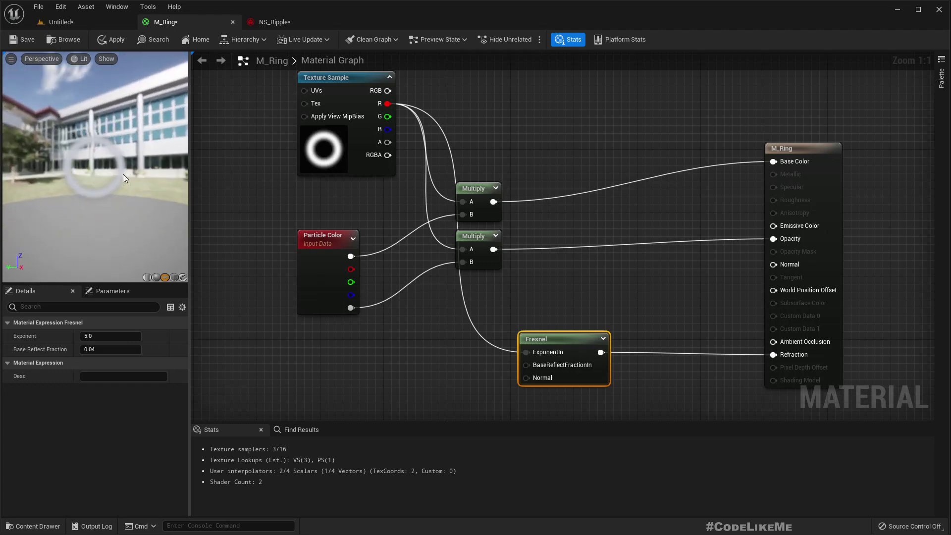
Apply the M_Ring material changes and inspect the refracting rings of NS_Ripple in the level.
left_click(105, 37)
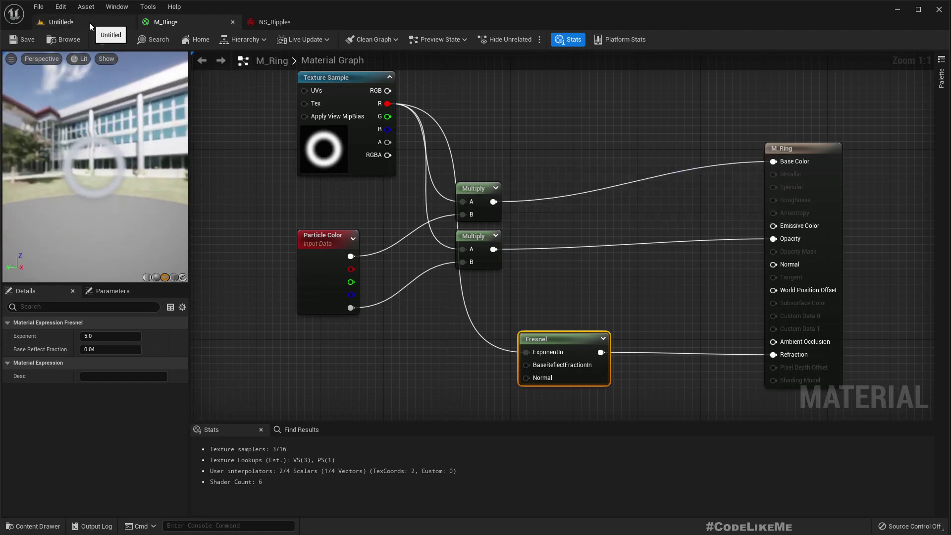
left_click(89, 22)
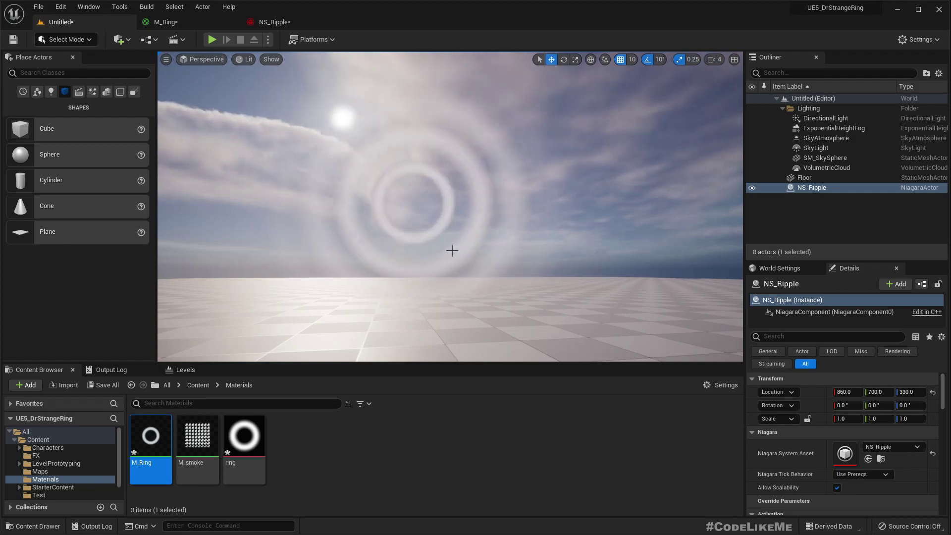
mouse_move(452, 251)
right_mouse_down()
mouse_move(421, 250)
mouse_move(505, 251)
mouse_move(450, 250)
right_mouse_up()
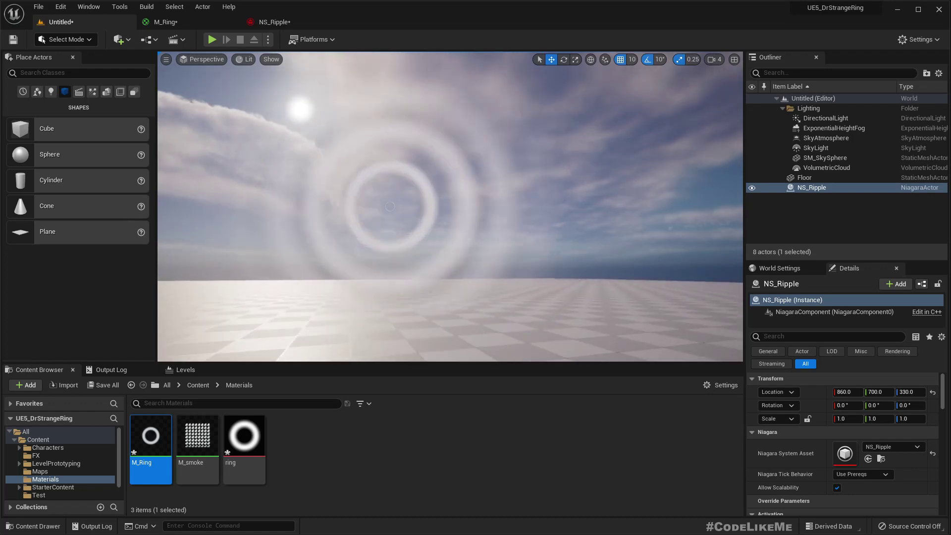
right_click_drag(418, 261, 433, 244)
Set the Alignment of the Fountain emitter's Sprite Renderer in NS_Ripple to Velocity Aligned and check the rings in the preview.
left_click(270, 25)
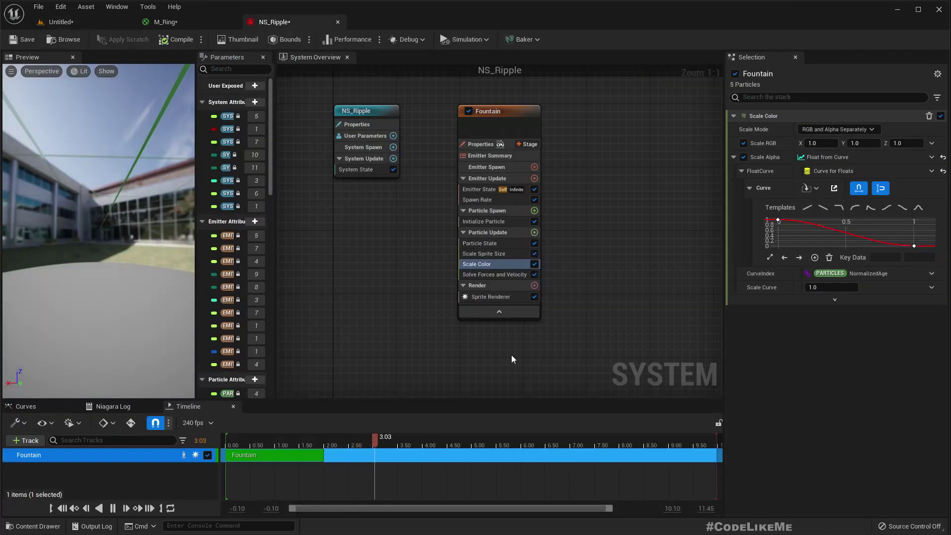
left_click(492, 296)
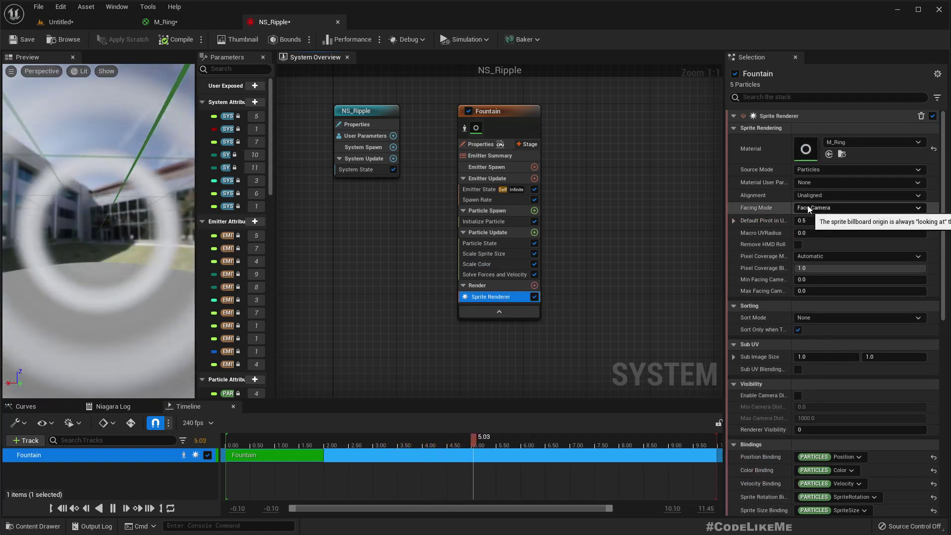
left_click(811, 196)
left_click(821, 216)
mouse_move(99, 228)
left_mouse_down()
mouse_move(144, 235)
mouse_move(183, 221)
mouse_move(106, 238)
mouse_move(124, 257)
mouse_move(119, 268)
mouse_move(104, 243)
left_mouse_up()
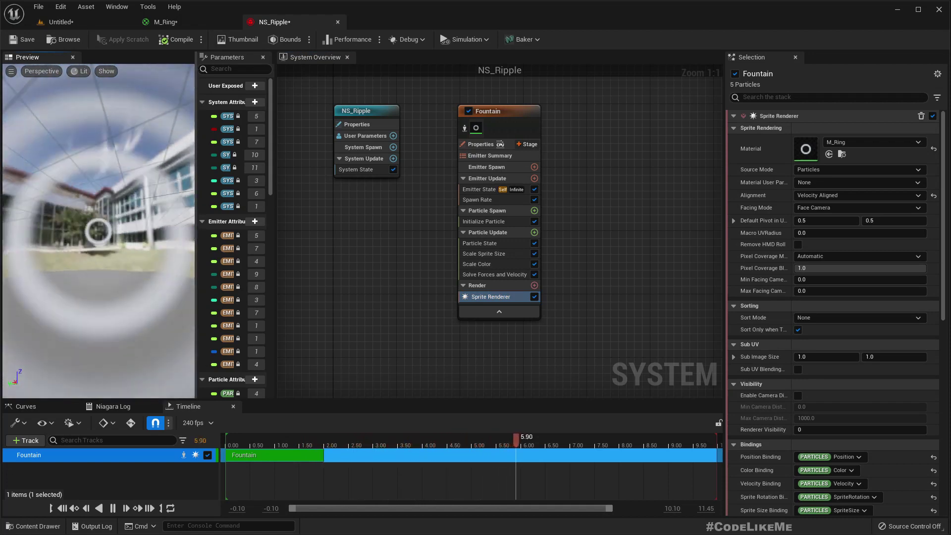
mouse_move(131, 182)
left_mouse_down()
mouse_move(129, 213)
mouse_move(130, 179)
left_mouse_up()
Examine how the NS_Ripple rings distort the sky and floor in the level from different viewpoints.
left_click(66, 22)
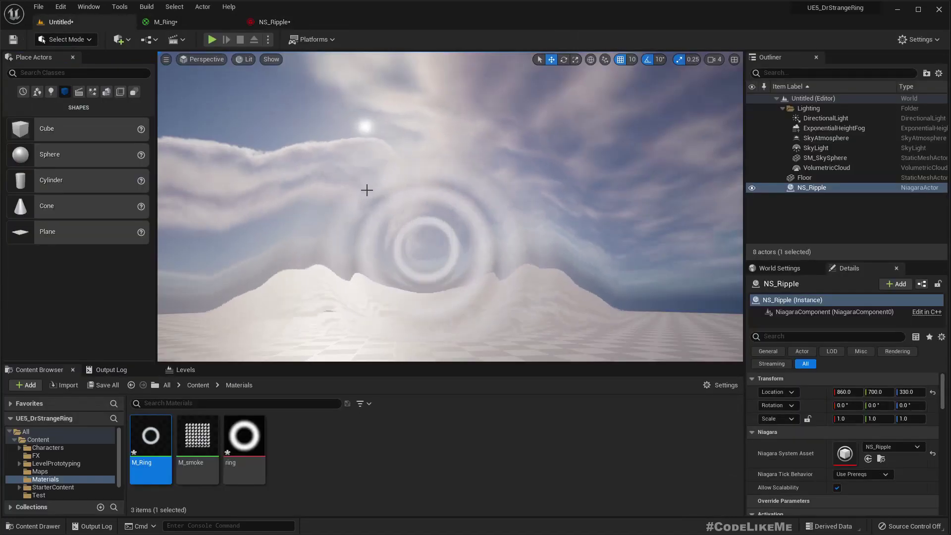
right_click_drag(367, 189, 341, 255)
key("d")
key("a")
key("d")
key("a")
key("d")
key("a")
key("e")
mouse_move(397, 207)
right_mouse_down()
mouse_move(395, 192)
mouse_move(378, 194)
mouse_move(390, 195)
right_mouse_up()
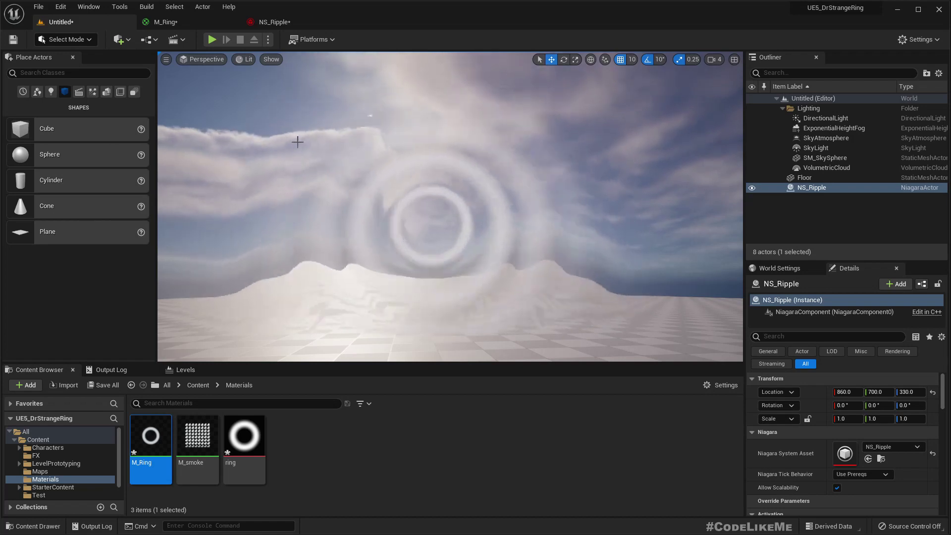
In M_Ring, space the Texture Sample and Particle Color nodes away from the Multiply nodes and connect the opacity Multiply's output to Fresnel's ExponentIn.
left_click(274, 22)
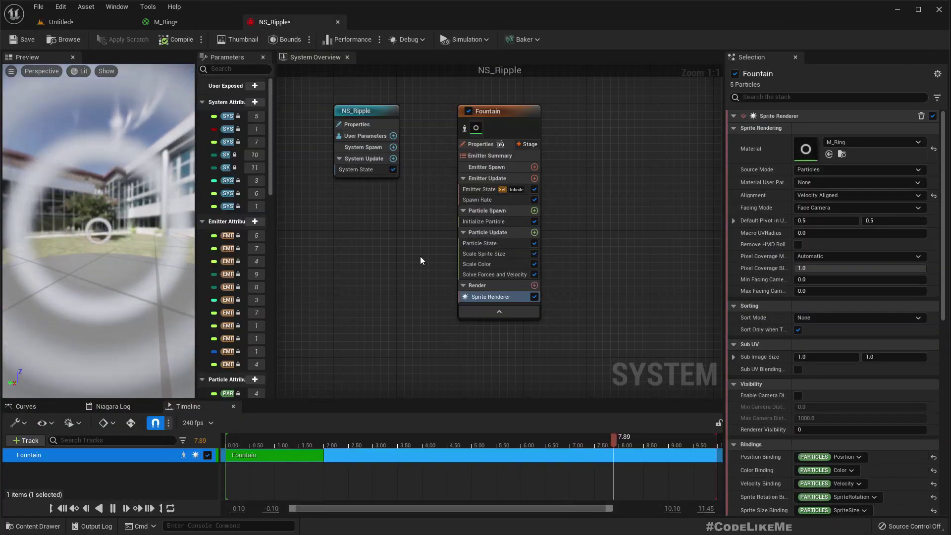
left_click(199, 22)
right_click_drag(566, 310, 634, 333)
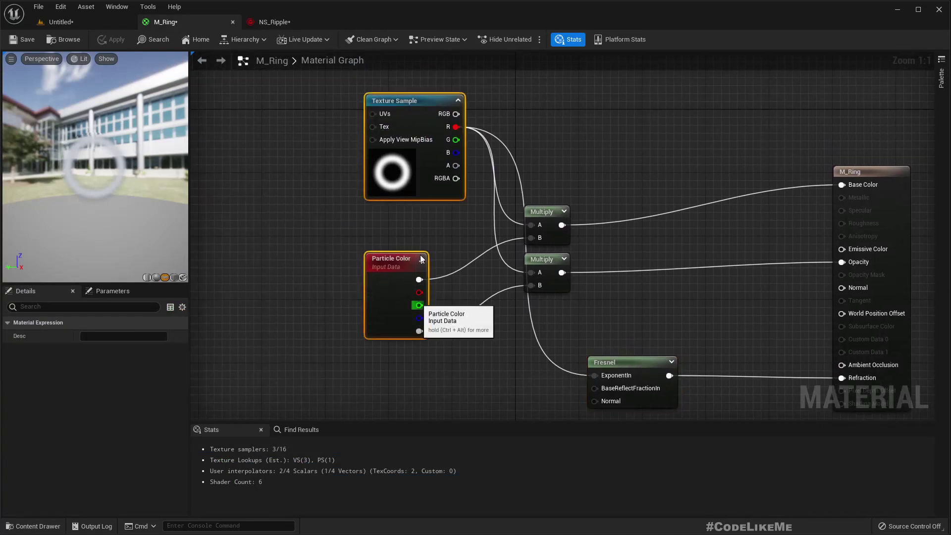
left_click_drag(389, 193, 294, 192)
right_click_drag(420, 374, 408, 338)
left_click_drag(339, 89, 350, 105)
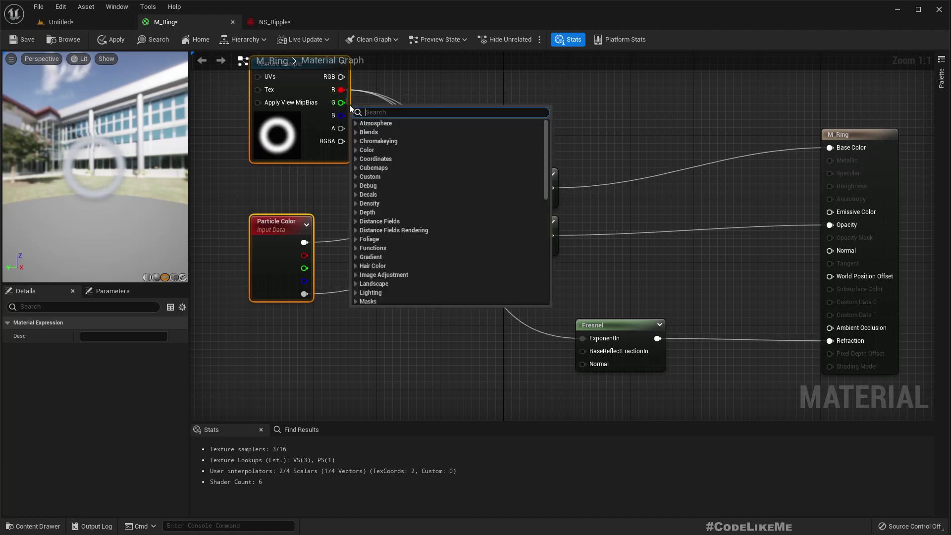
left_click(597, 256)
left_click(533, 232)
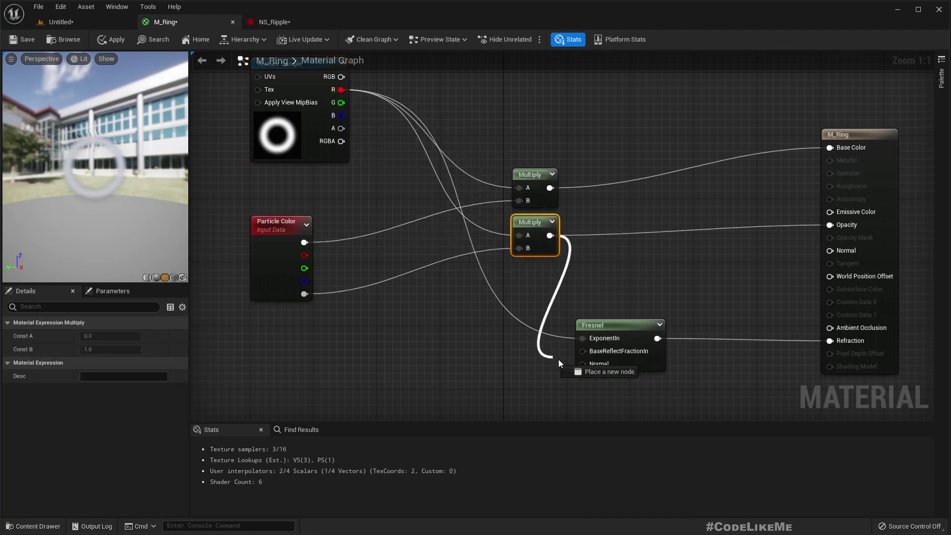
left_click_drag(587, 339, 587, 340)
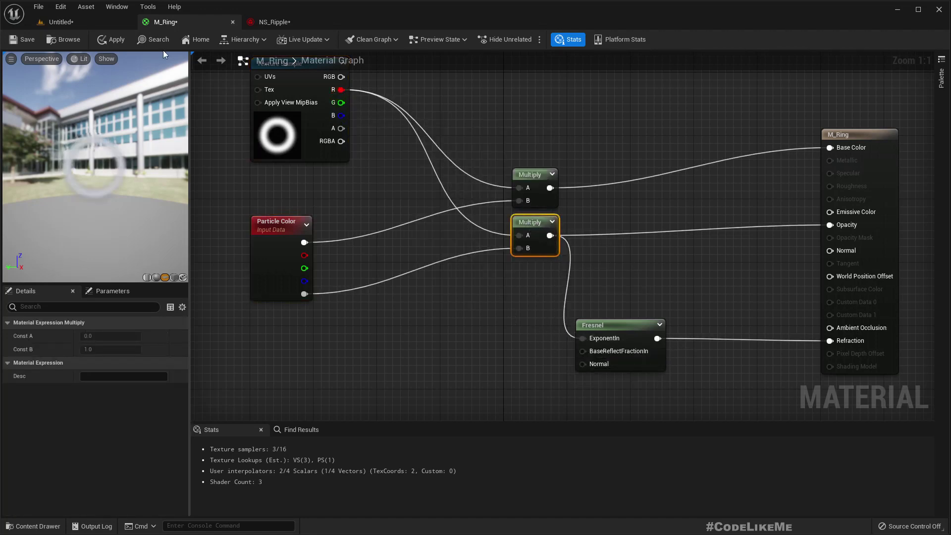
Inspect the ripple distortion in the level with the alpha-driven Fresnel refraction.
left_click(84, 20)
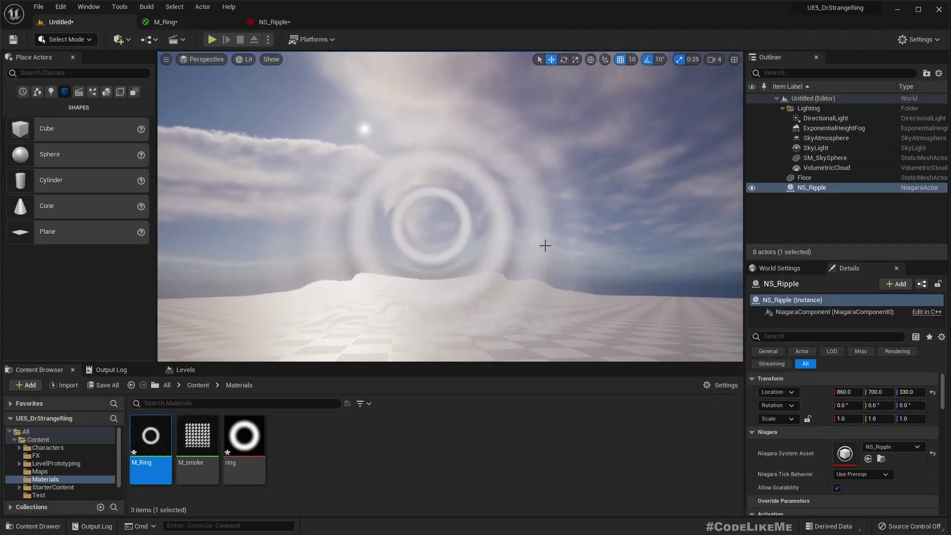
right_click_drag(450, 207, 432, 213)
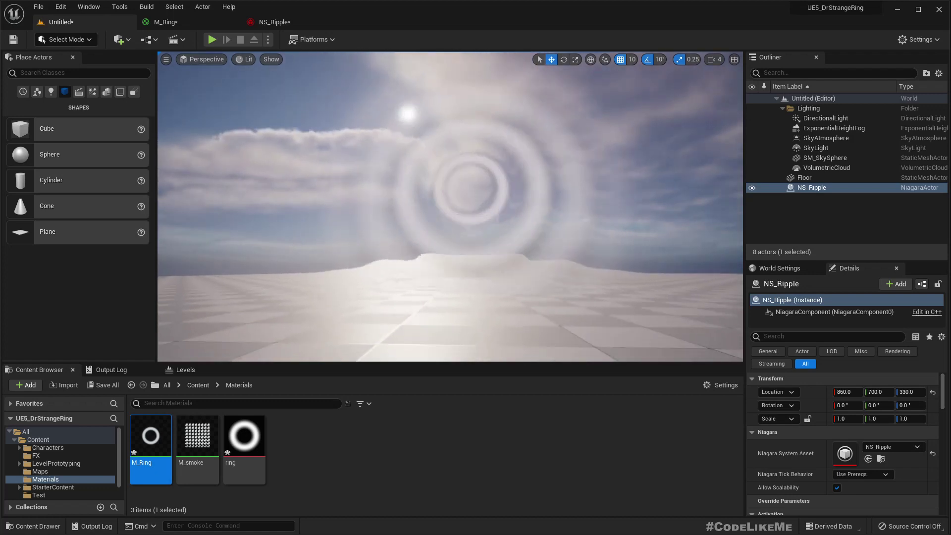
mouse_move(533, 268)
right_mouse_down()
mouse_move(542, 254)
mouse_move(539, 267)
mouse_move(523, 267)
mouse_move(542, 268)
mouse_move(529, 270)
right_mouse_up()
key("a")
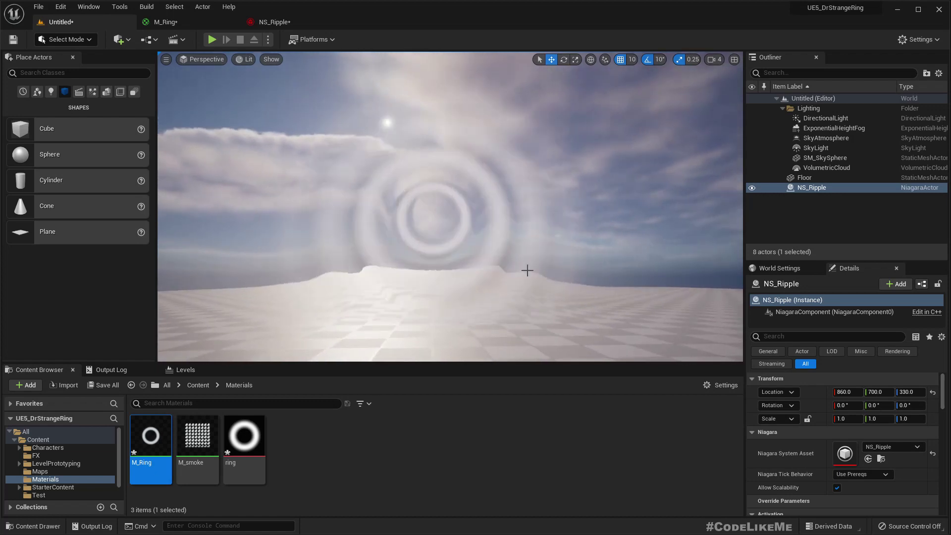
Try purple and pale pink tints for the particle color in the Fountain emitter's Initialize Particle module.
left_click(266, 22)
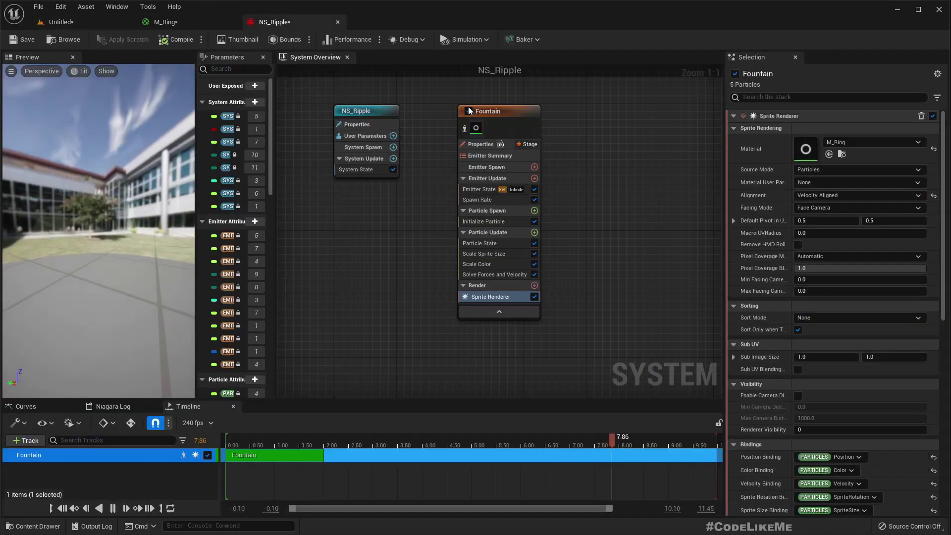
left_click(465, 222)
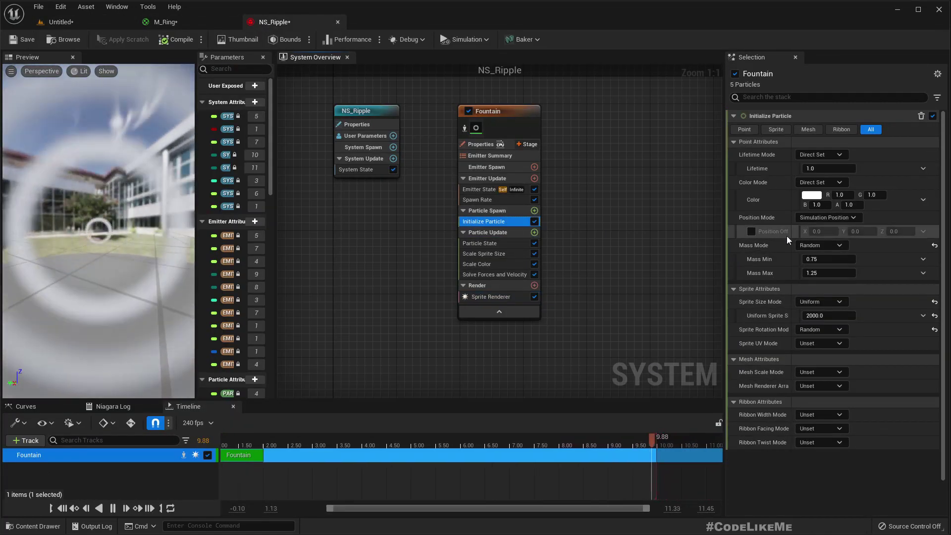
left_click(811, 196)
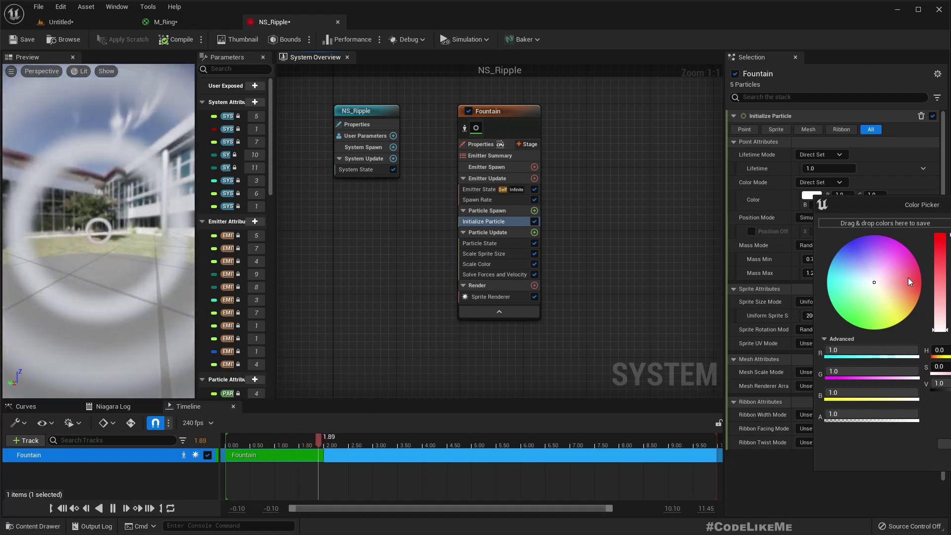
left_click(891, 276)
left_click_drag(857, 292, 869, 219)
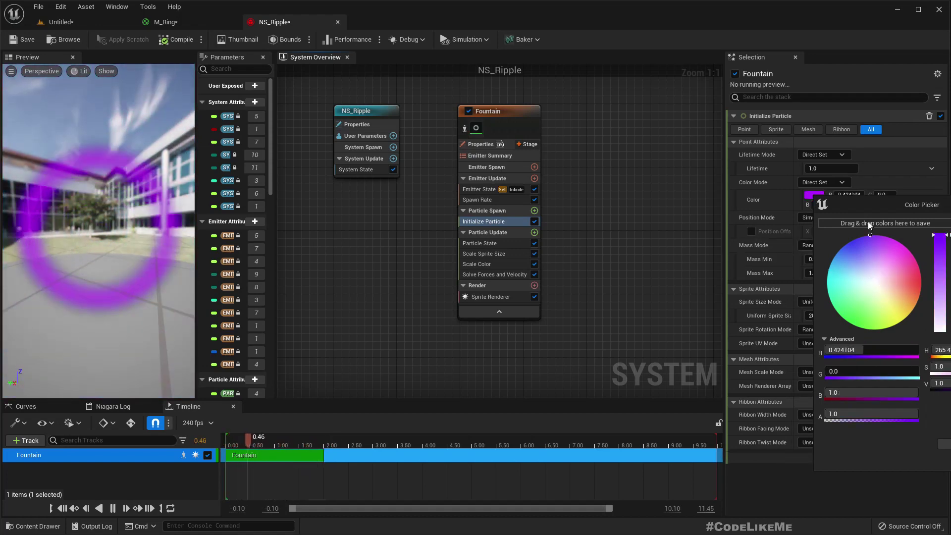
left_click(879, 276)
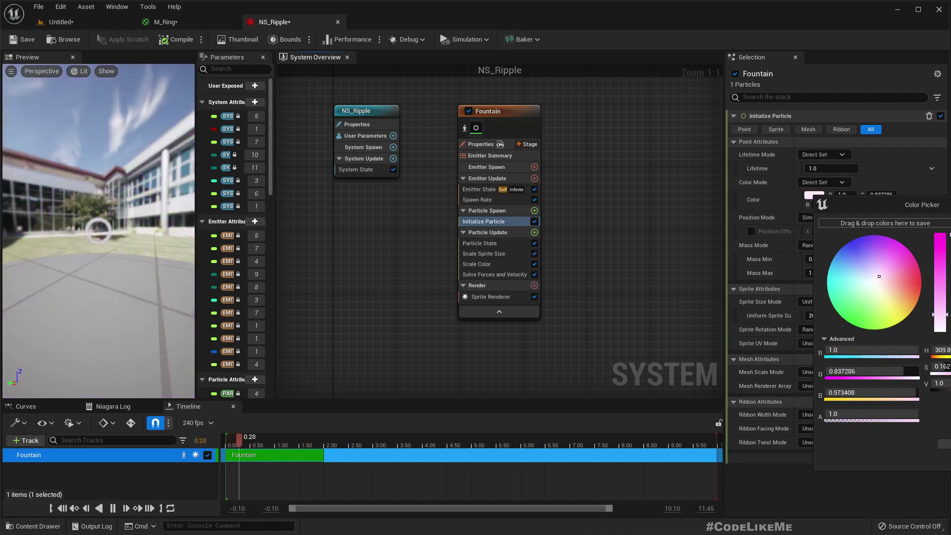
left_click(950, 444)
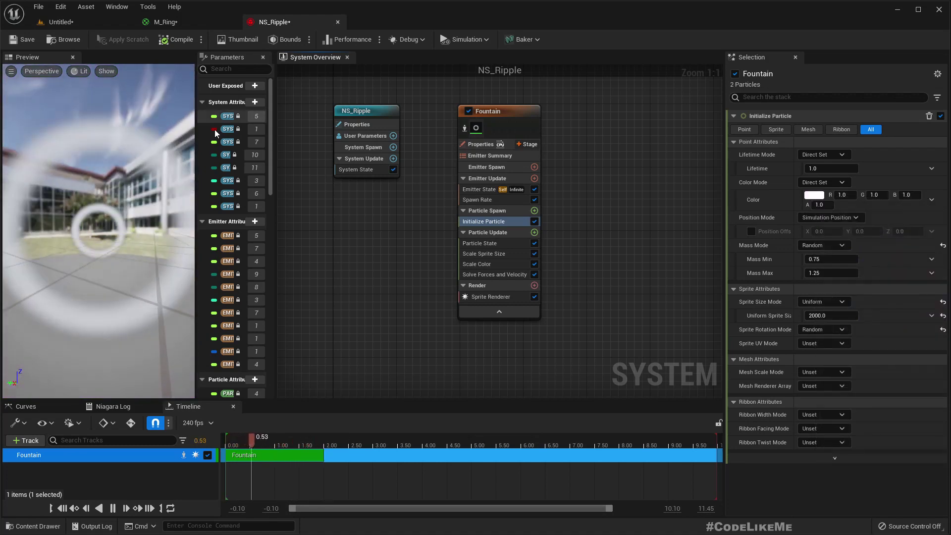
Raise the NS_Ripple actor in the full-screen level viewport to a Z location of 840.
left_click(99, 20)
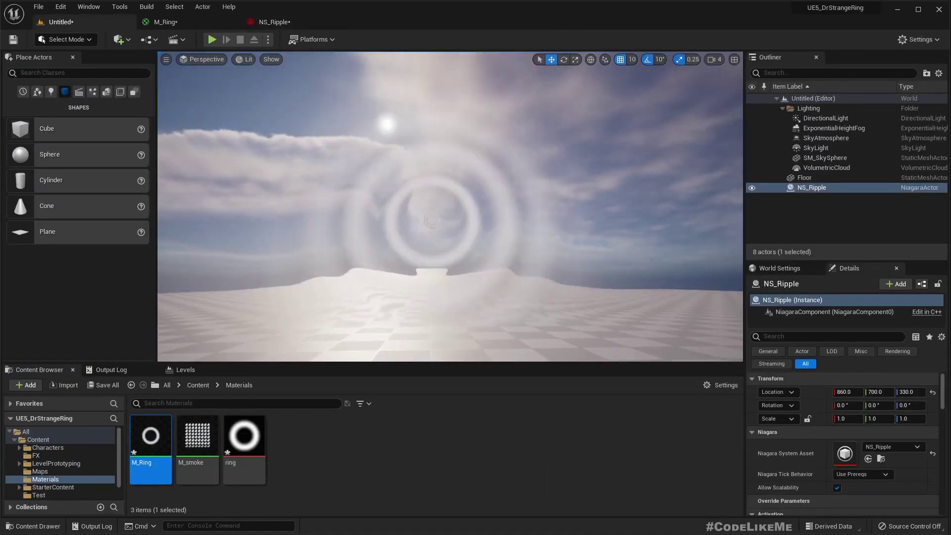
right_click_drag(451, 206, 497, 183)
key("F11")
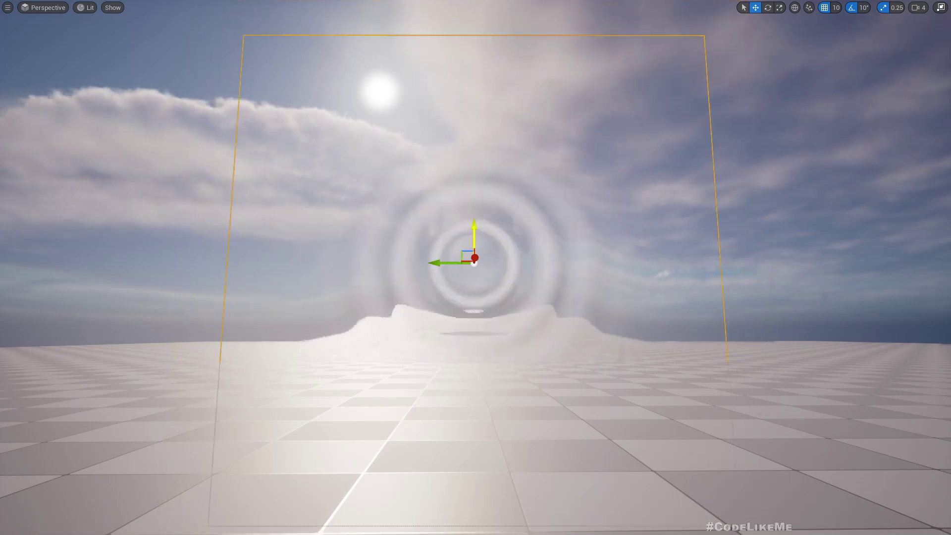
key("d")
mouse_move(538, 214)
right_mouse_down()
mouse_move(527, 213)
mouse_move(536, 220)
right_mouse_up()
key("a")
key("d")
Examine the ripple rings against the sky in full-screen game view and return to the normal editor layout.
key("g")
key("a")
key("d")
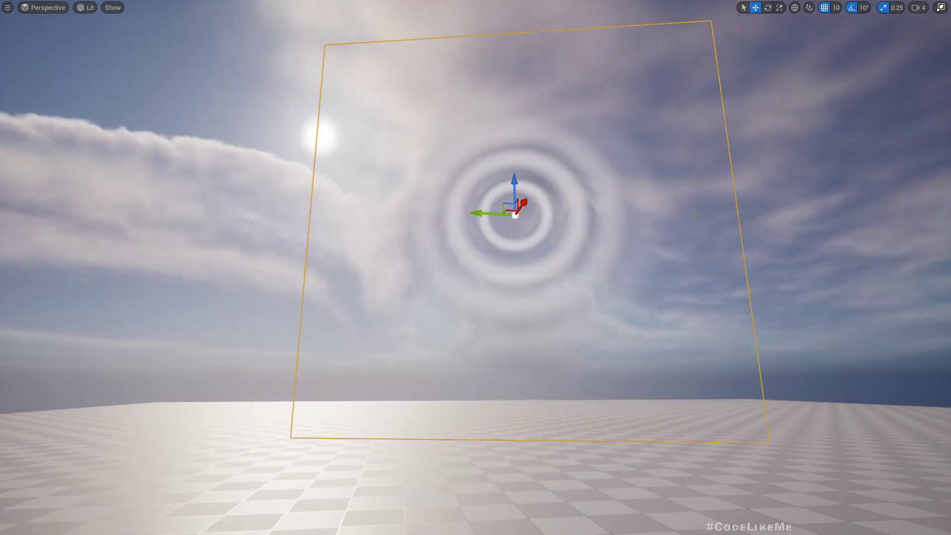
key("g")
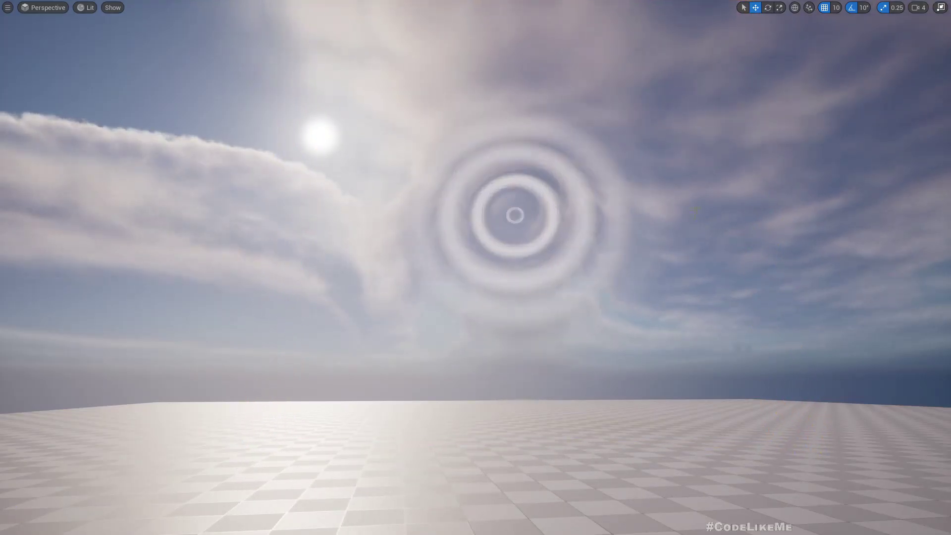
mouse_move(694, 212)
right_mouse_down()
mouse_move(713, 216)
mouse_move(701, 208)
right_mouse_up()
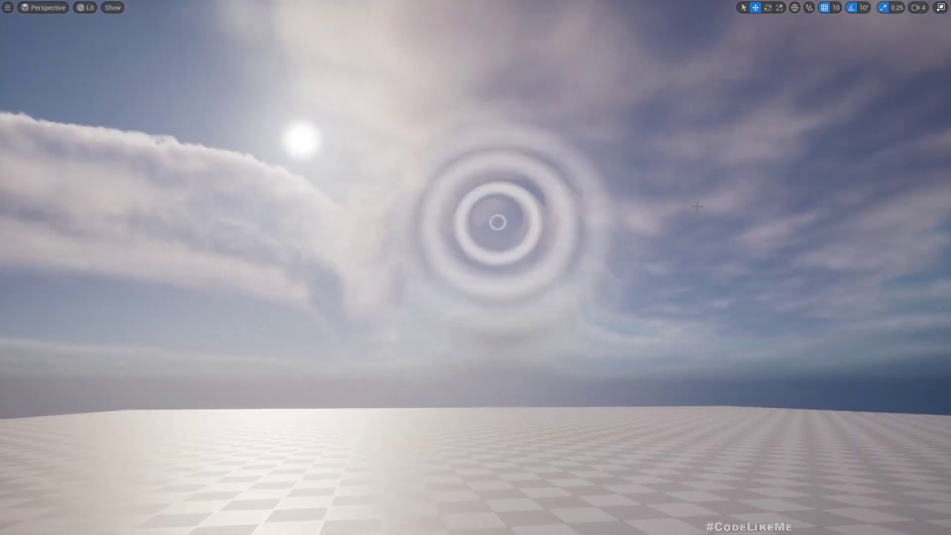
key("F11")
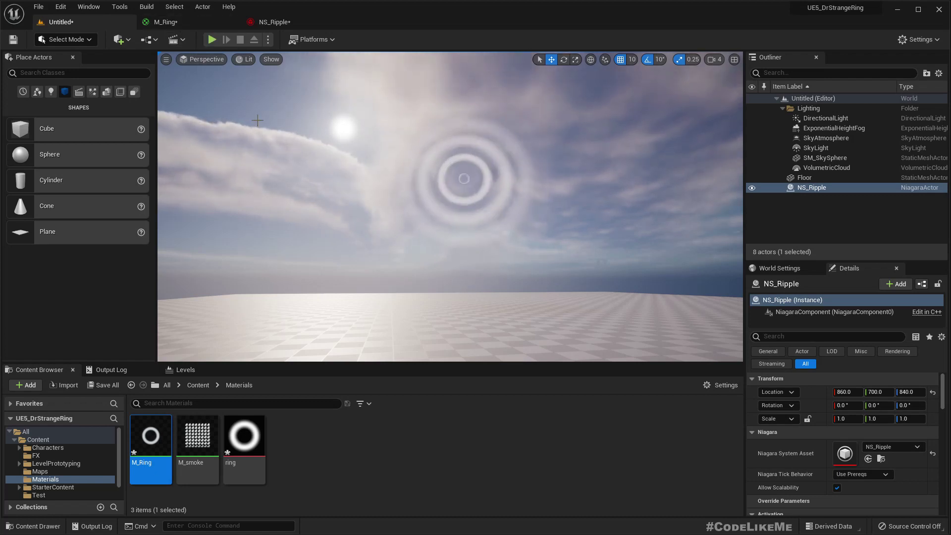
Insert a Multiply by 0.3 between the opacity Multiply and M_Ring's Opacity input, and check the rings in the level.
left_click(166, 22)
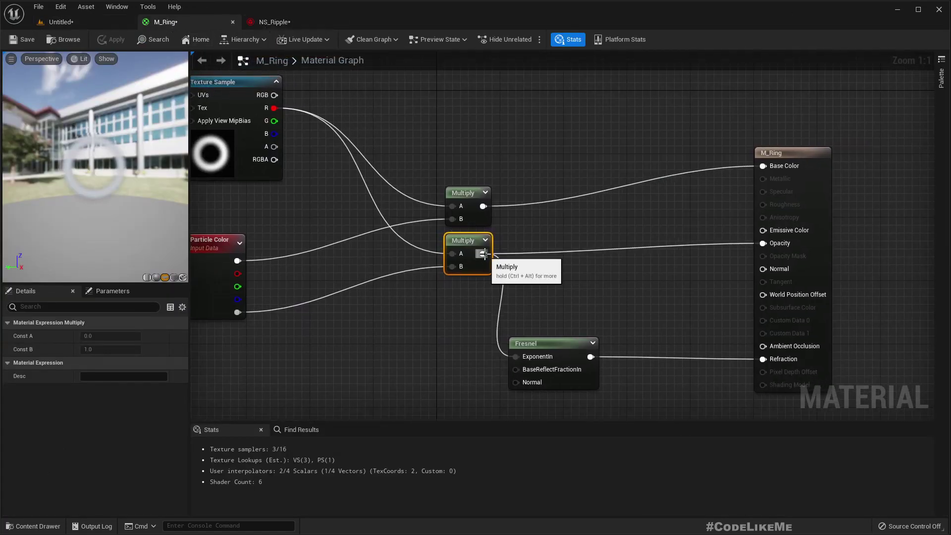
left_click_drag(483, 254, 659, 252)
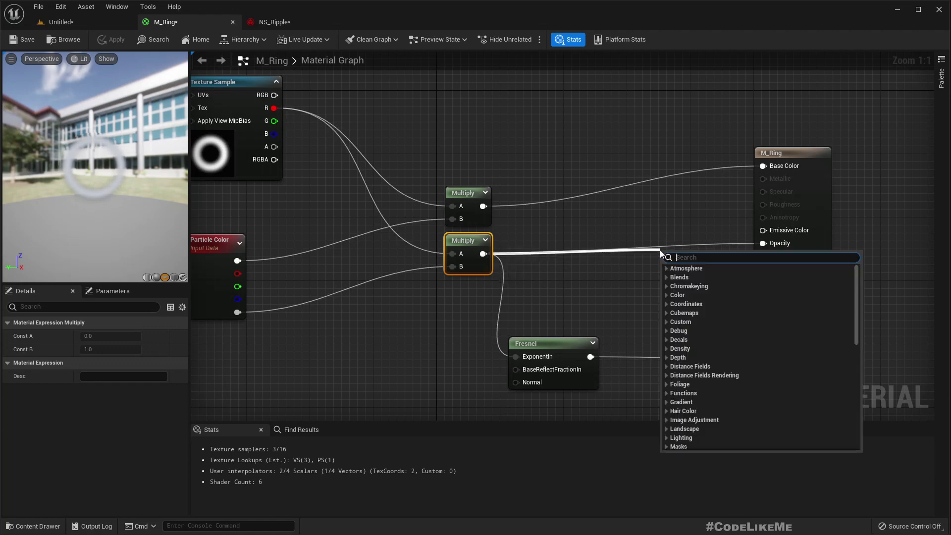
type("*")
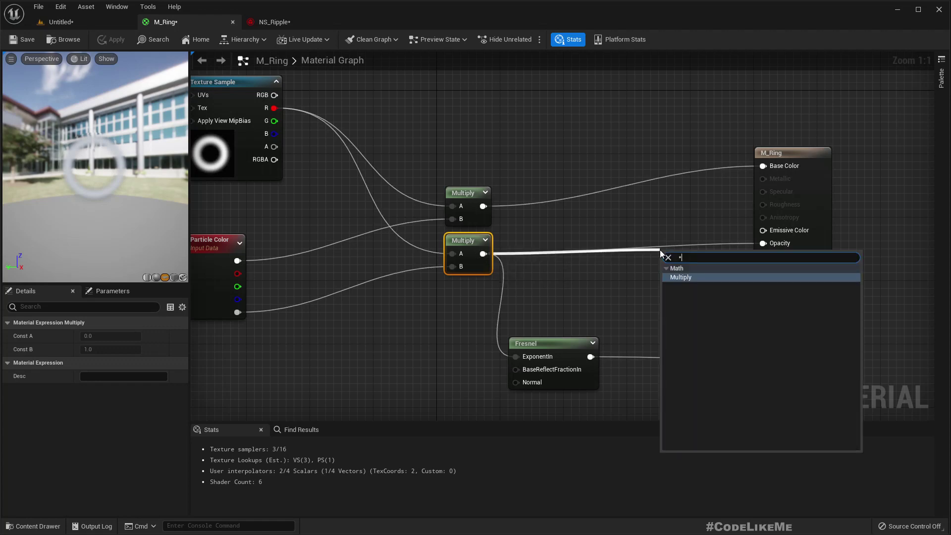
key("Return")
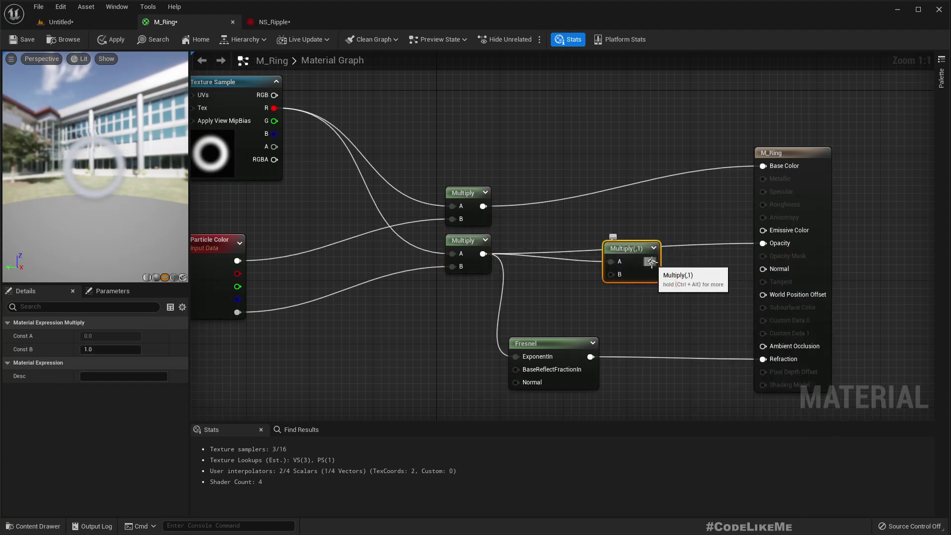
left_click_drag(801, 245, 774, 246)
left_click_drag(649, 275, 649, 267)
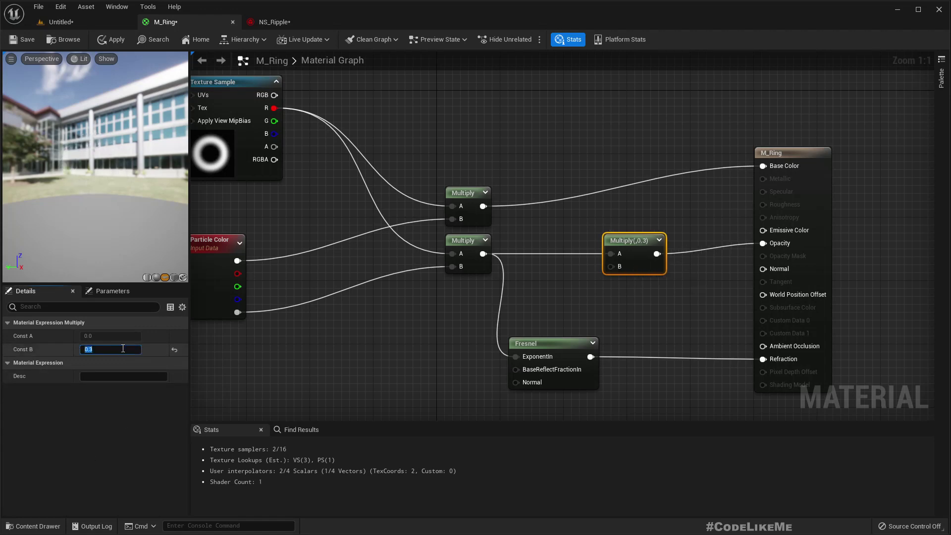
left_click(90, 21)
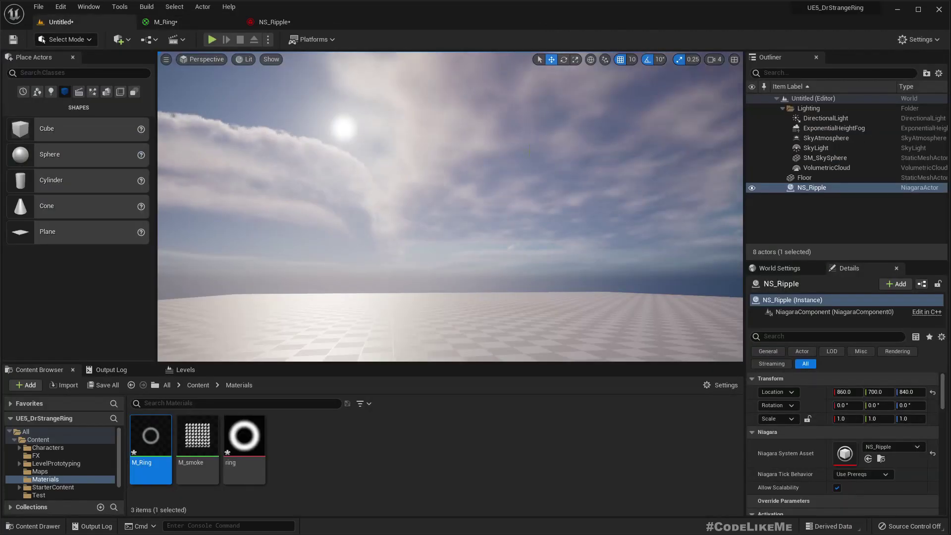
mouse_move(525, 231)
right_mouse_down()
mouse_move(536, 223)
mouse_move(534, 231)
right_mouse_up()
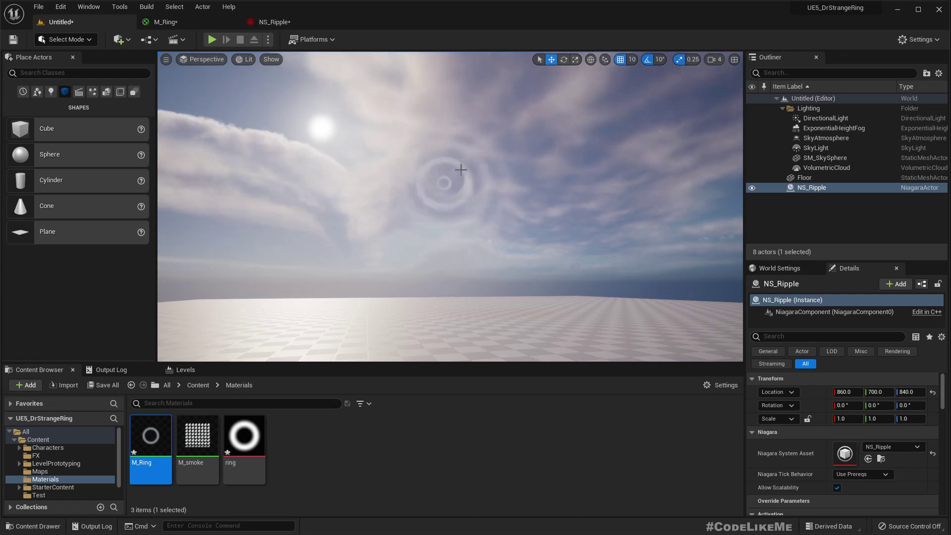
Inspect the ripple in the NS_Ripple preview, and examine it against the sky from different viewpoints in the full-screen level viewport.
left_click(266, 22)
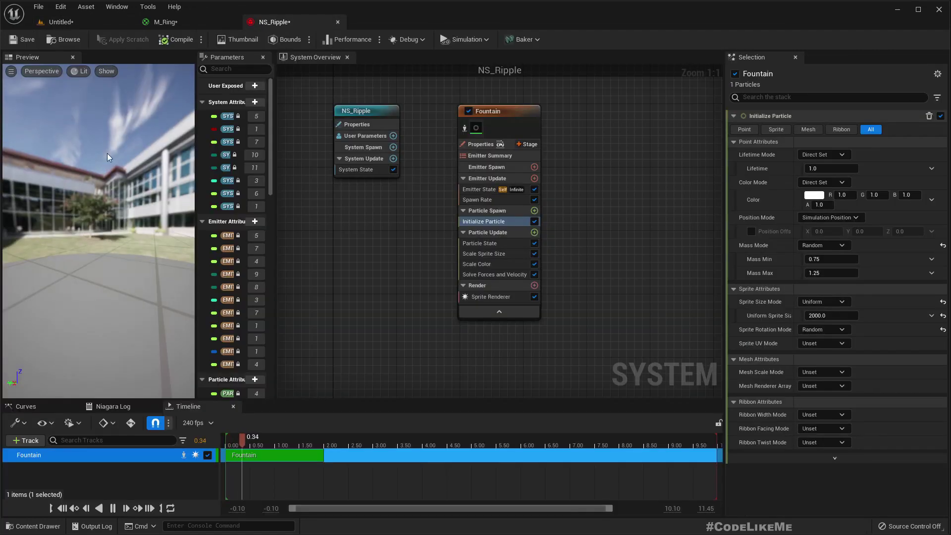
left_click_drag(107, 153, 137, 224)
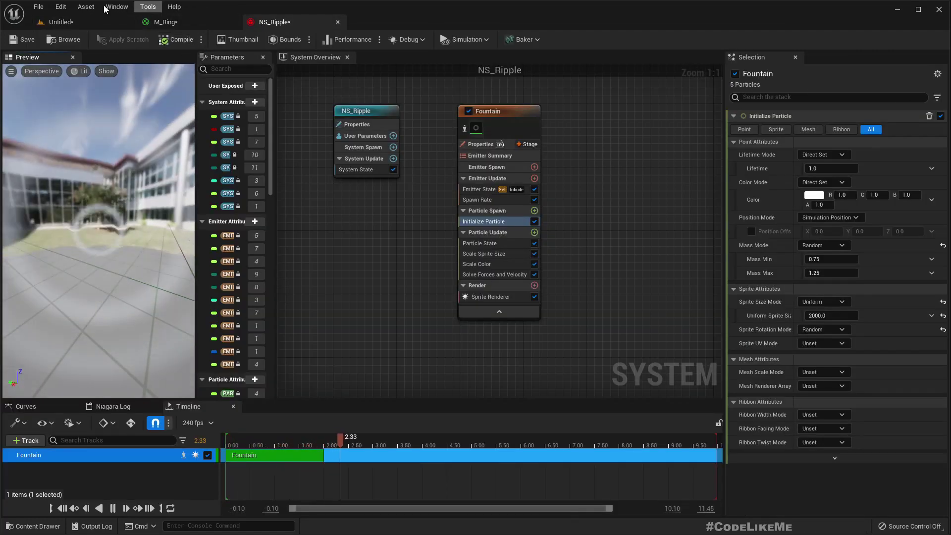
left_click(59, 22)
right_click_drag(459, 197, 459, 205)
right_click_drag(505, 238, 484, 215)
key("F11")
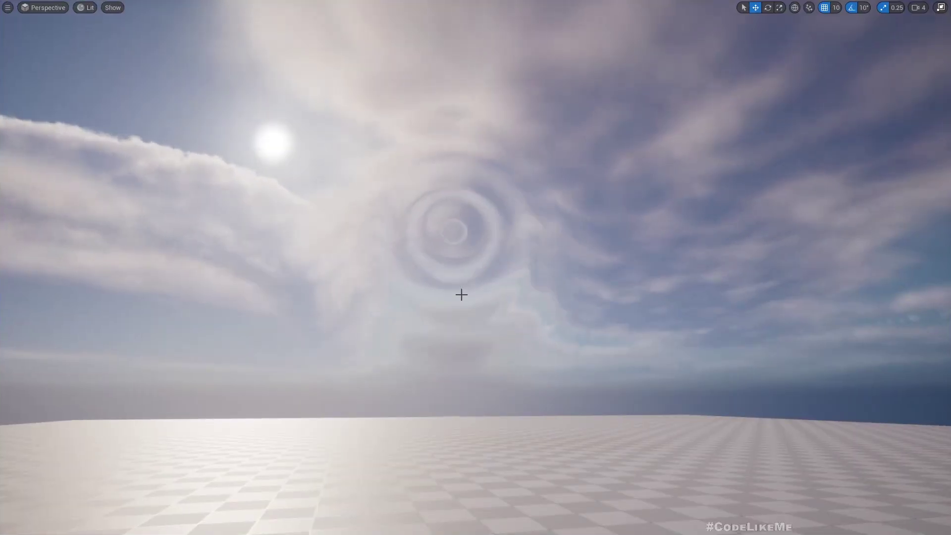
right_click_drag(464, 296, 452, 296)
key("d")
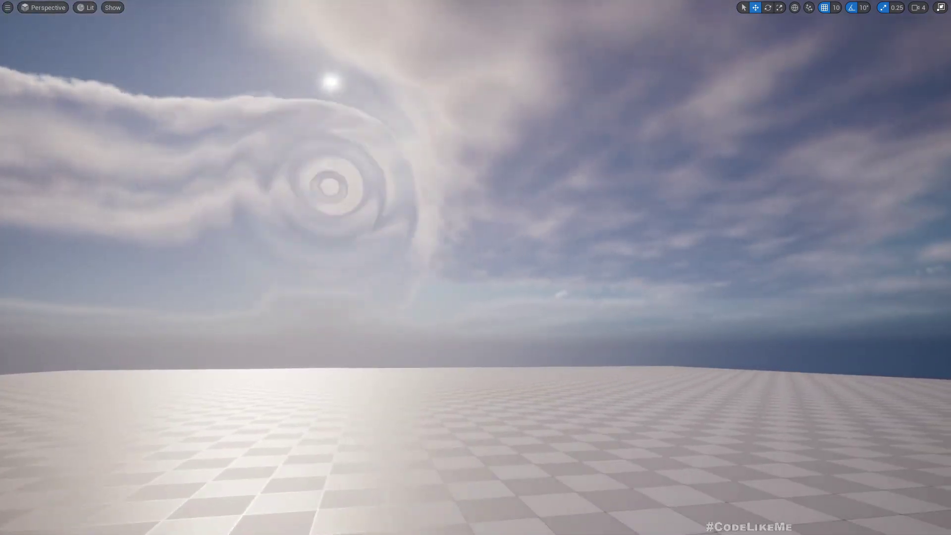
key("a")
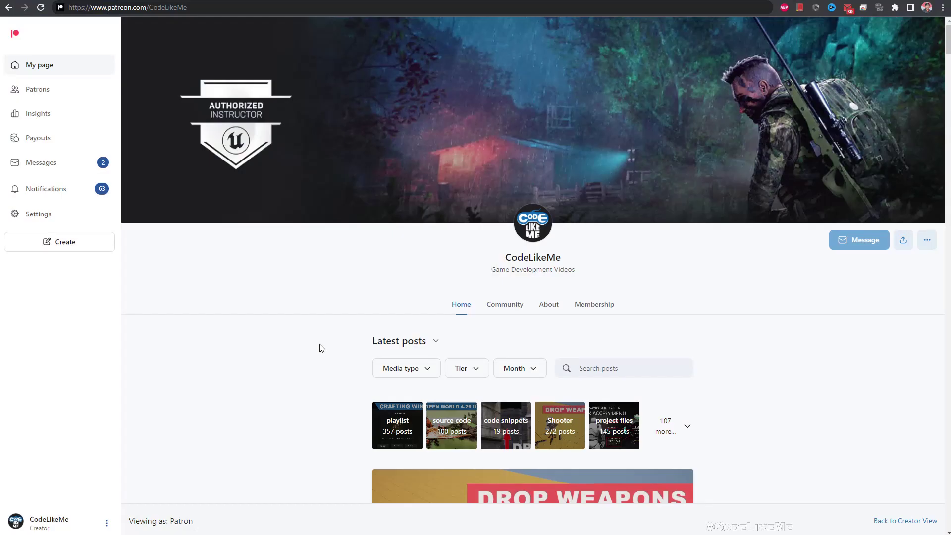
Look through the latest Unreal Engine tutorial posts and their project files on the CodeLikeMe Patreon page.
scroll(322, 348, "down", 15)
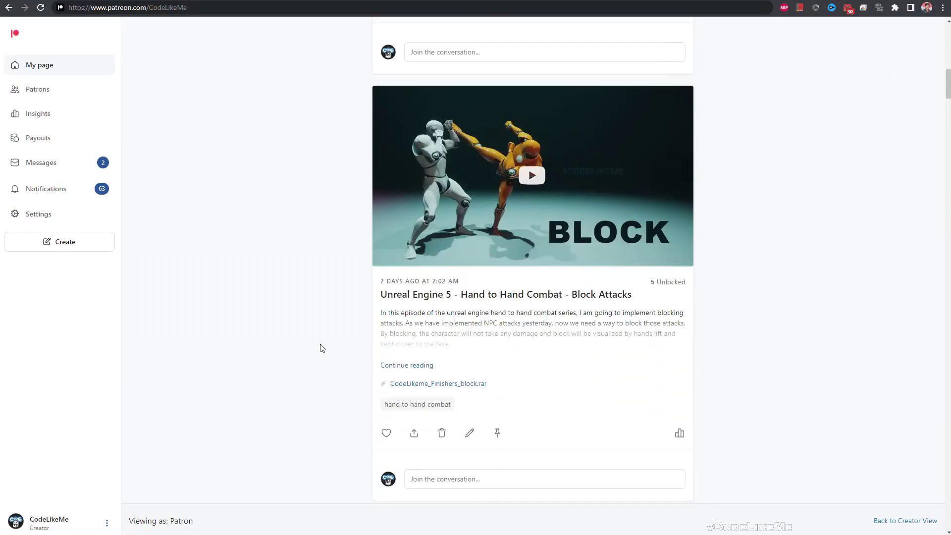
scroll(322, 349, "down", 20)
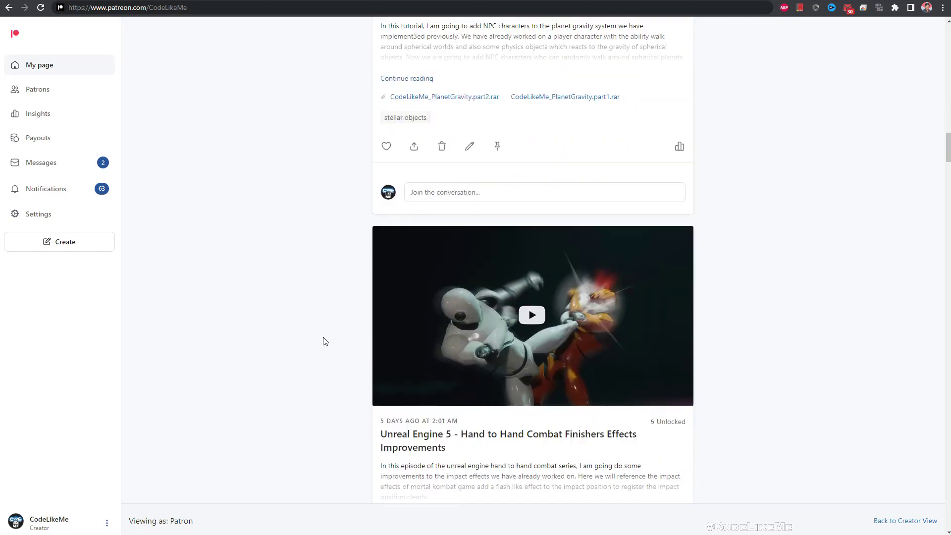
scroll(325, 342, "down", 20)
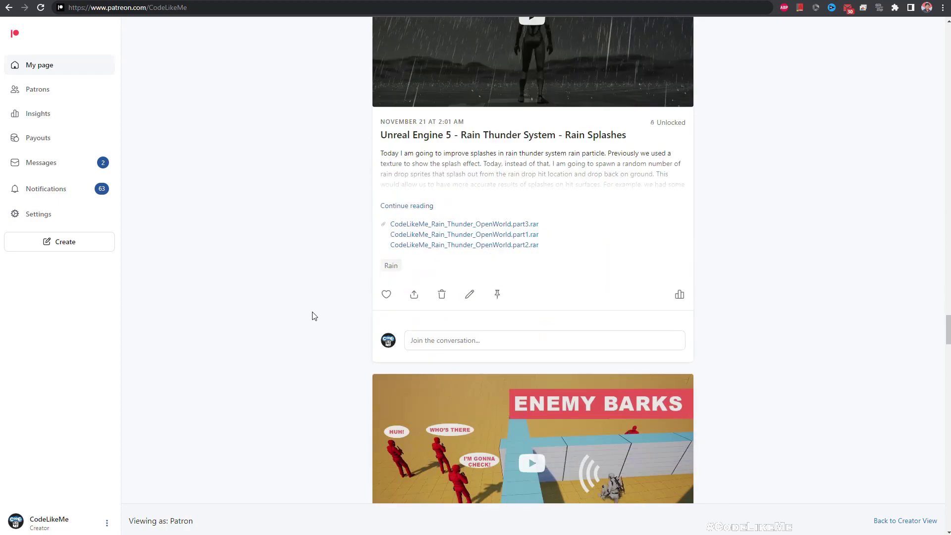
scroll(313, 316, "down", 20)
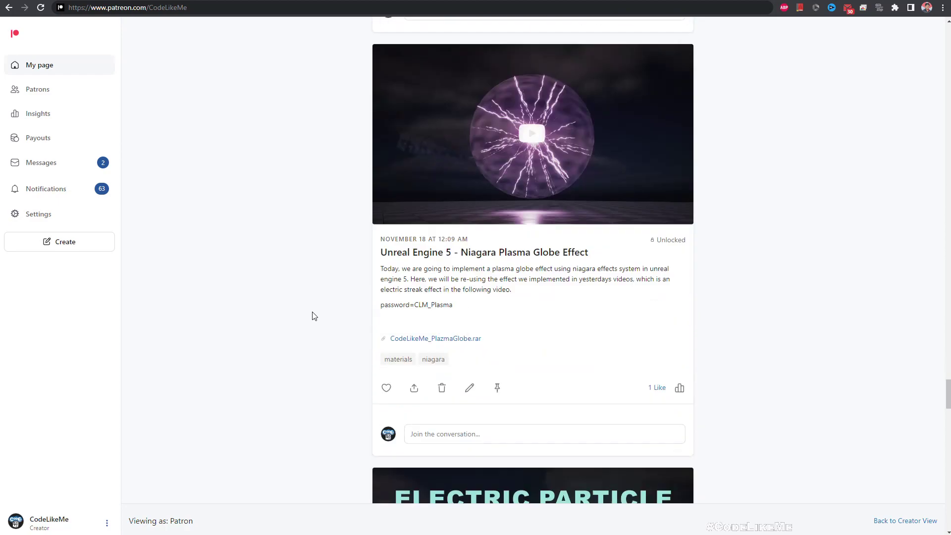
scroll(314, 316, "down", 20)
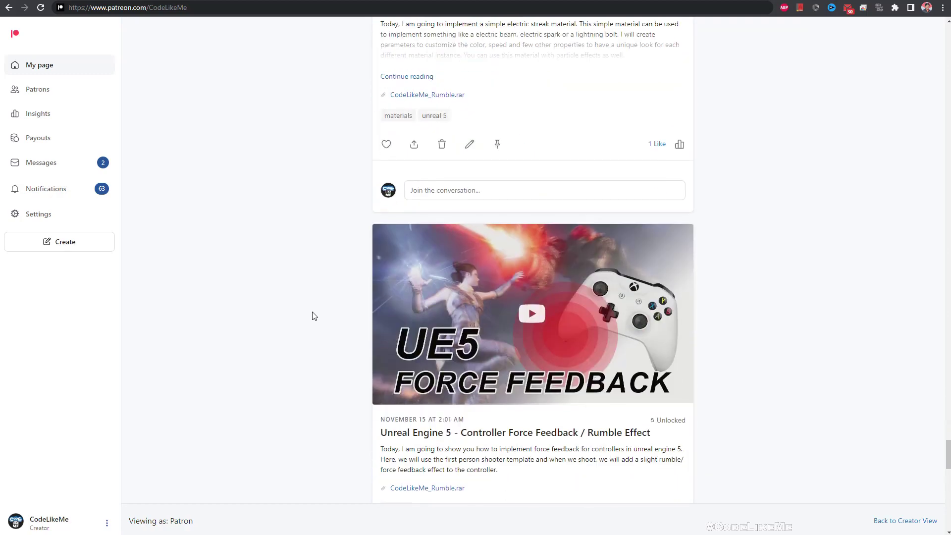